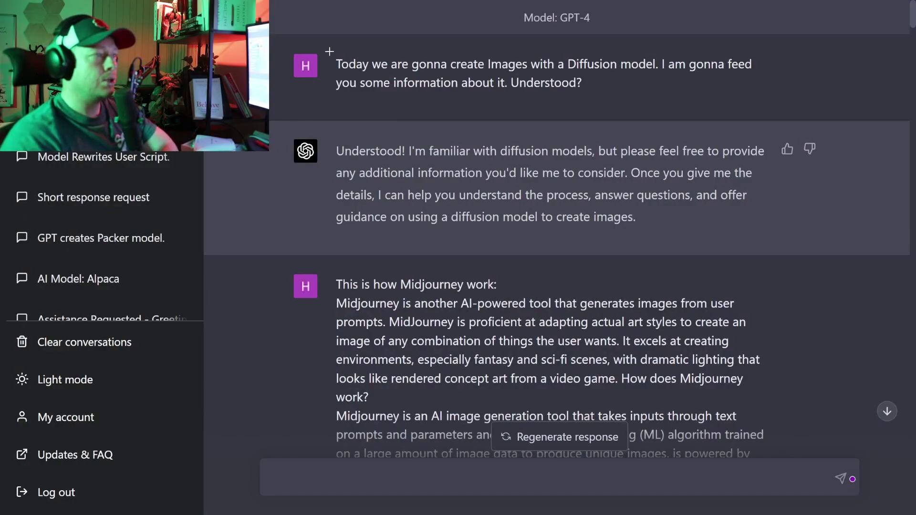
Box the opening diffusion-model message and the Understood! reply, clear them, then scroll to the Midjourney explanation.
{"action": "left_click_drag", "start_coordinate": [325, 48], "coordinate": [784, 99]}
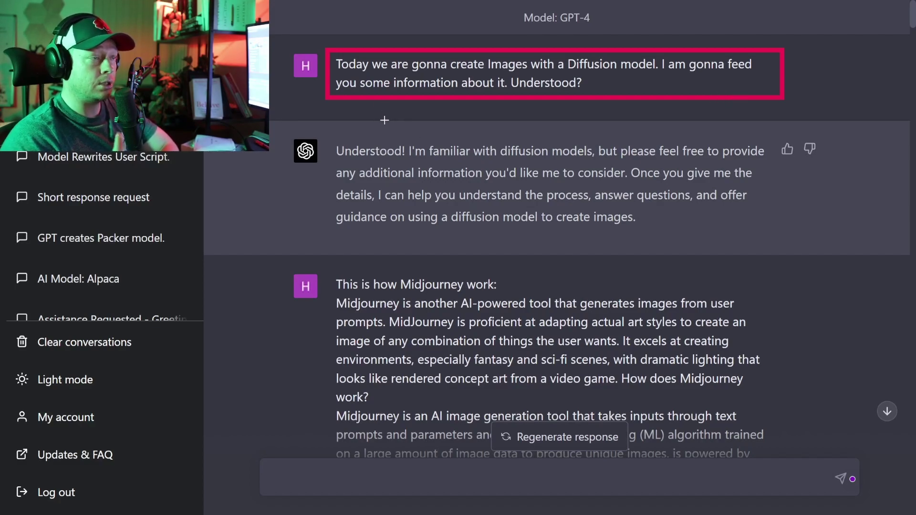
{"action": "left_click_drag", "start_coordinate": [325, 125], "coordinate": [414, 167]}
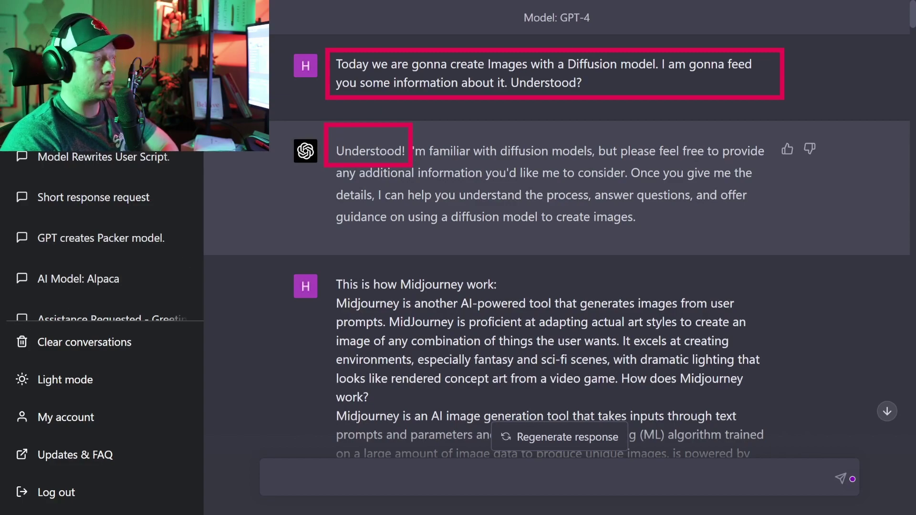
{"action": "key", "text": "Escape"}
{"action": "scroll", "coordinate": [368, 192], "scroll_direction": "down", "scroll_amount": 3}
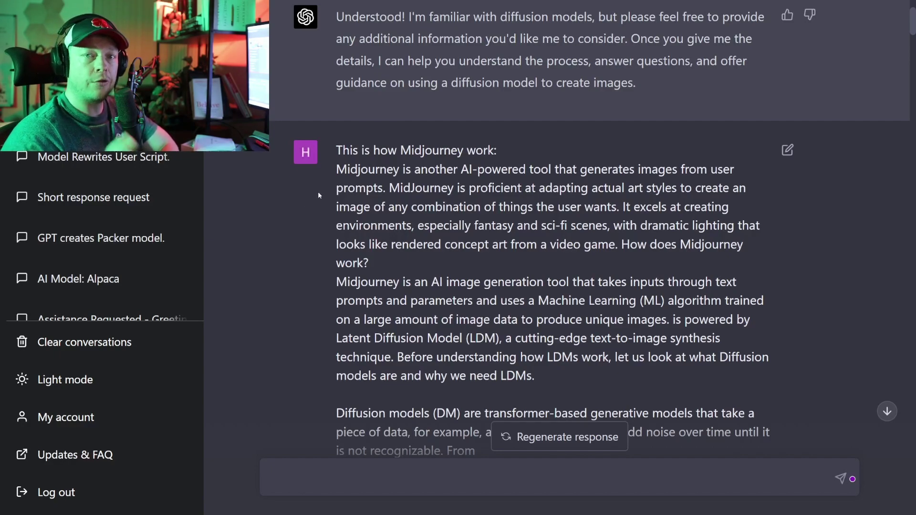
Highlight 'Machine Learning', 'Latent Diffusion Model' and 'Diffusion models' in the explanation, clearing each highlight.
{"action": "scroll", "coordinate": [364, 175], "scroll_direction": "down", "scroll_amount": 1}
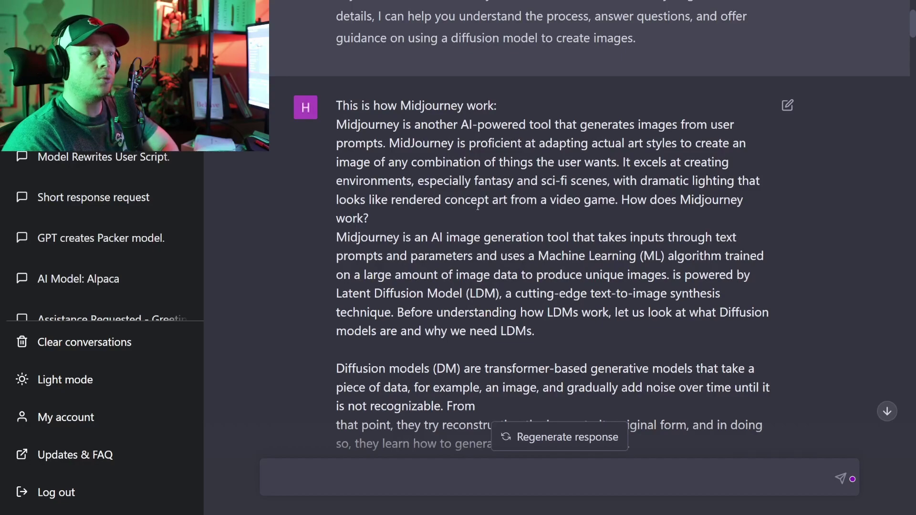
{"action": "left_click_drag", "start_coordinate": [537, 253], "coordinate": [637, 257]}
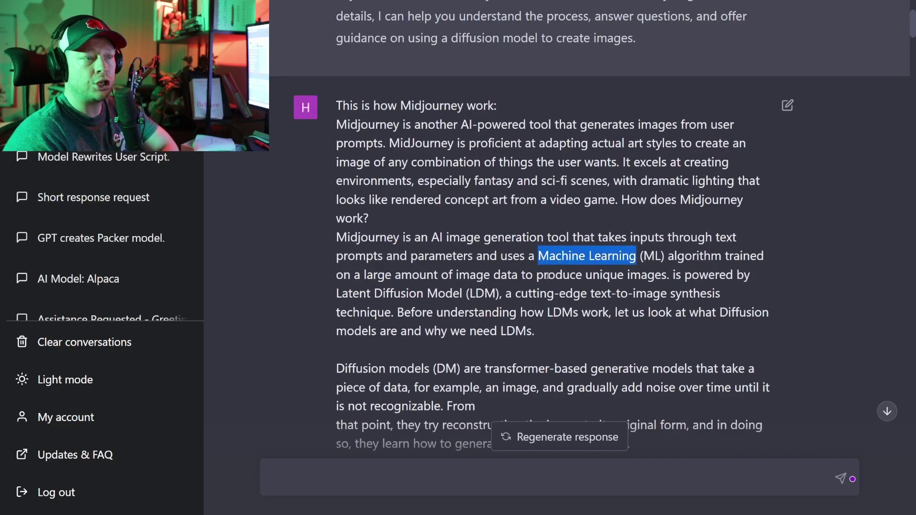
{"action": "left_click_drag", "start_coordinate": [336, 296], "coordinate": [463, 296]}
{"action": "left_click", "coordinate": [489, 337]}
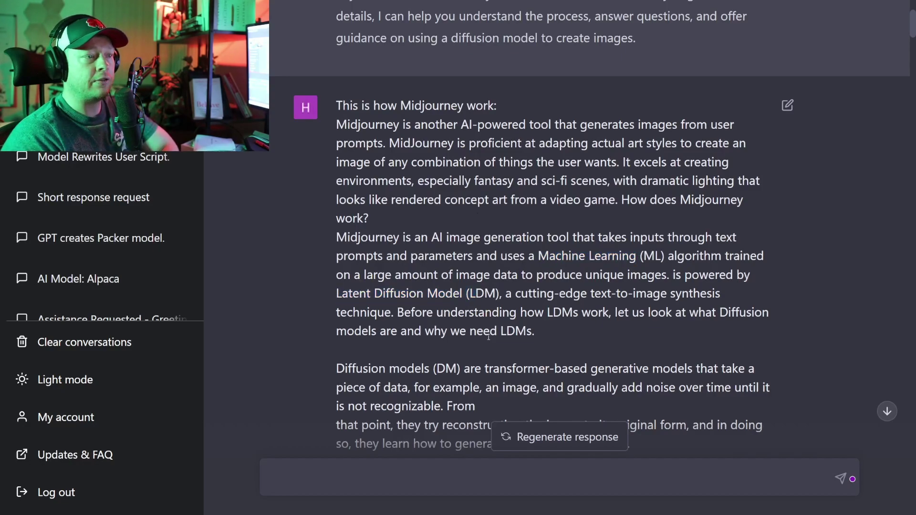
{"action": "scroll", "coordinate": [333, 316], "scroll_direction": "down", "scroll_amount": 2}
{"action": "left_click_drag", "start_coordinate": [330, 279], "coordinate": [425, 278]}
{"action": "left_click", "coordinate": [305, 312]}
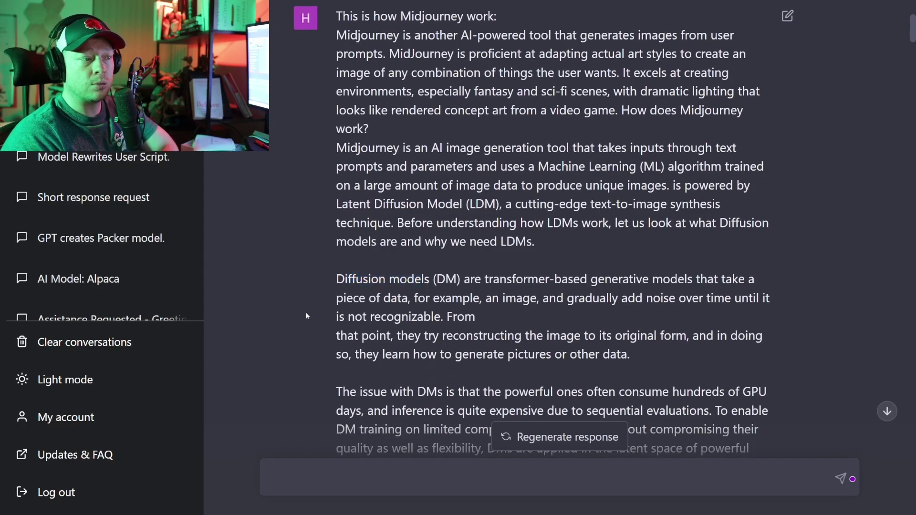
Box UNDERSTOOD in the instruction and at the start of the reply, then clear the boxes.
{"action": "scroll", "coordinate": [288, 308], "scroll_direction": "down", "scroll_amount": 2}
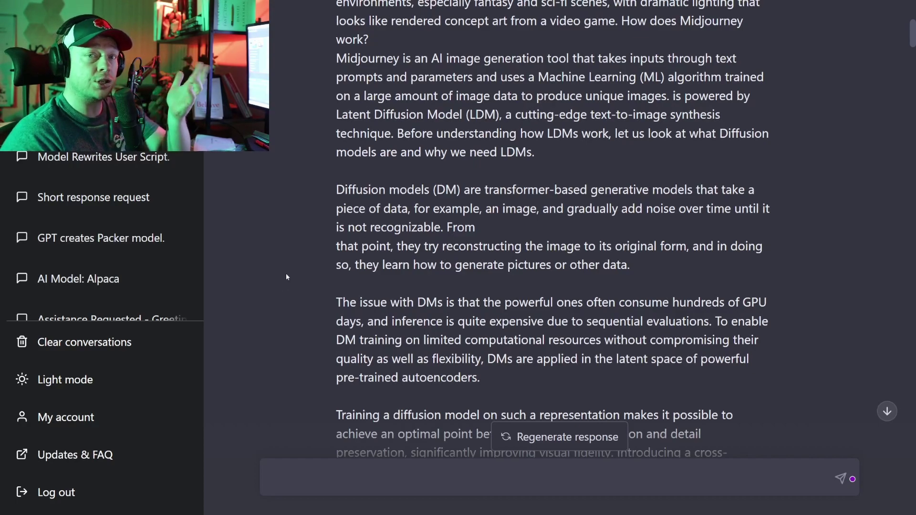
{"action": "scroll", "coordinate": [299, 282], "scroll_direction": "down", "scroll_amount": 5}
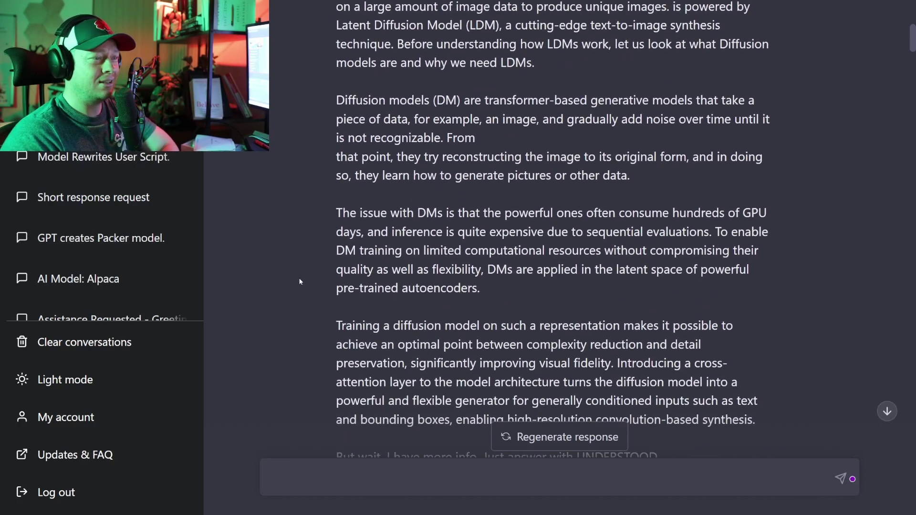
{"action": "scroll", "coordinate": [300, 282], "scroll_direction": "down", "scroll_amount": 1}
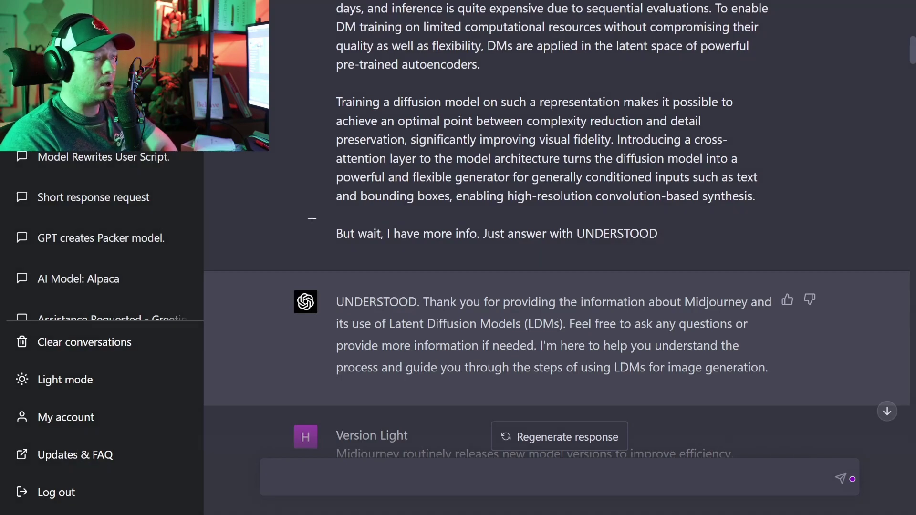
{"action": "left_click_drag", "start_coordinate": [576, 216], "coordinate": [664, 252]}
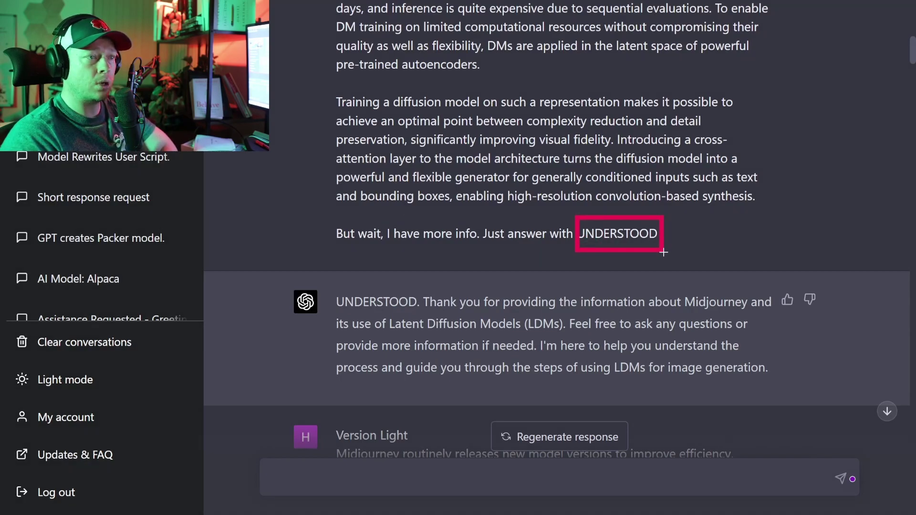
{"action": "left_click_drag", "start_coordinate": [322, 283], "coordinate": [426, 316]}
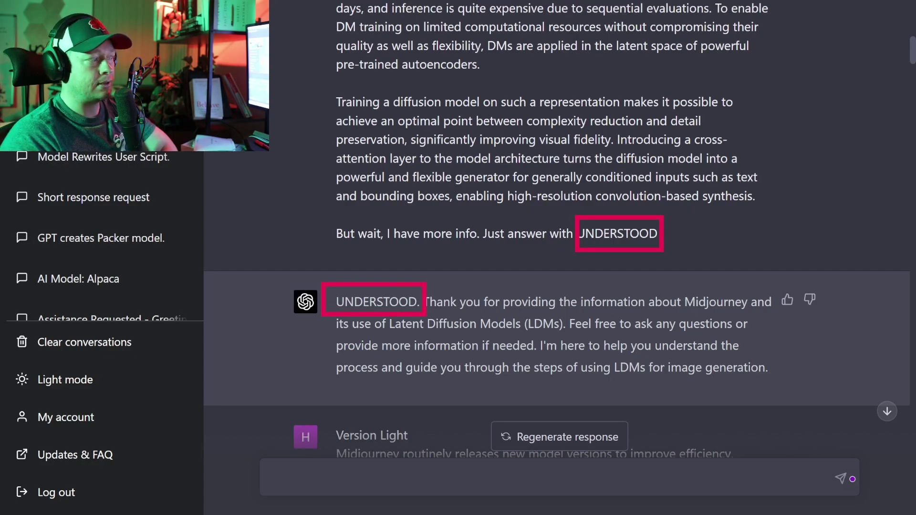
{"action": "key", "text": "Escape"}
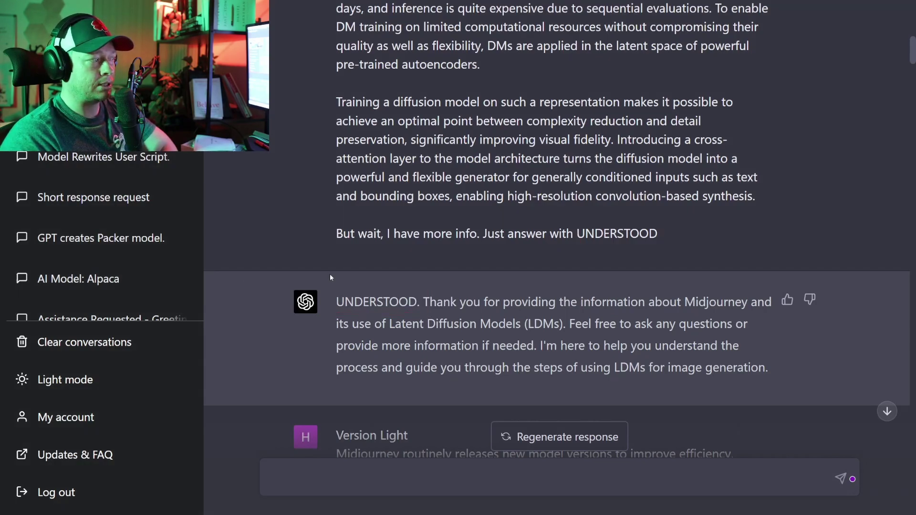
Highlight the 'What's new with the V5 base model?' heading and its first three improvement bullets.
{"action": "scroll", "coordinate": [330, 275], "scroll_direction": "down", "scroll_amount": 8}
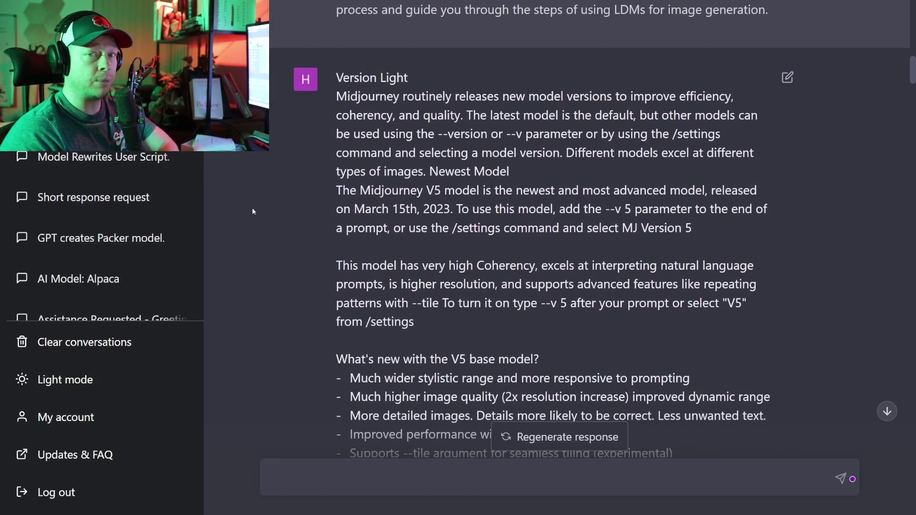
{"action": "scroll", "coordinate": [267, 230], "scroll_direction": "down", "scroll_amount": 1}
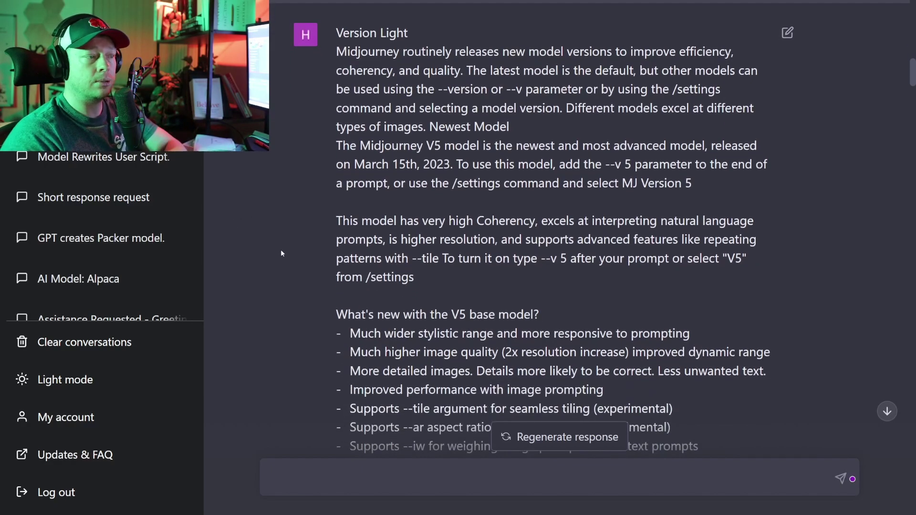
{"action": "mouse_move", "coordinate": [334, 315]}
{"action": "left_mouse_down"}
{"action": "mouse_move", "coordinate": [542, 315]}
{"action": "mouse_move", "coordinate": [320, 321]}
{"action": "left_mouse_up"}
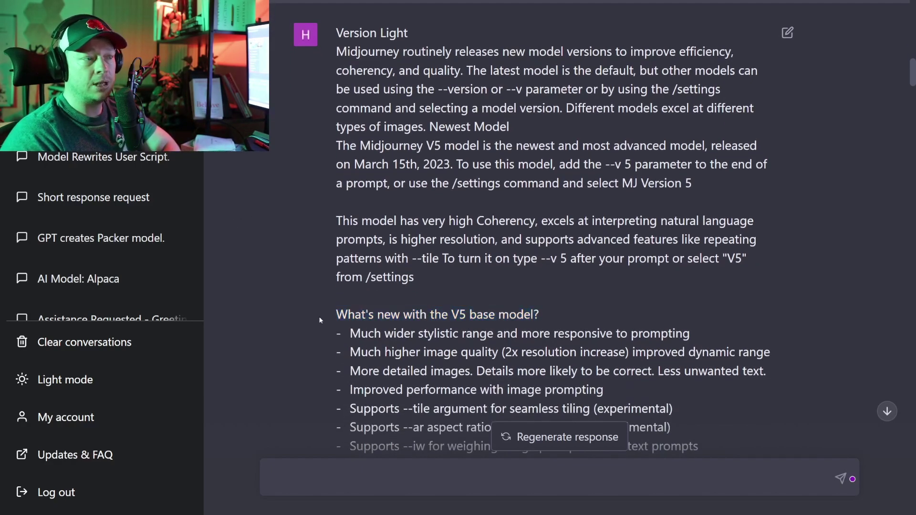
{"action": "scroll", "coordinate": [267, 302], "scroll_direction": "down", "scroll_amount": 3}
{"action": "left_click_drag", "start_coordinate": [350, 200], "coordinate": [705, 200]}
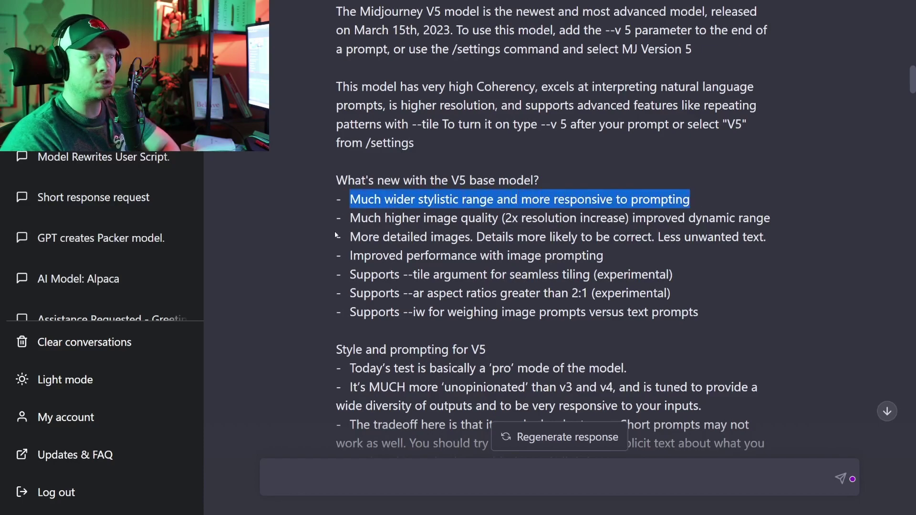
{"action": "left_click_drag", "start_coordinate": [350, 218], "coordinate": [505, 218]}
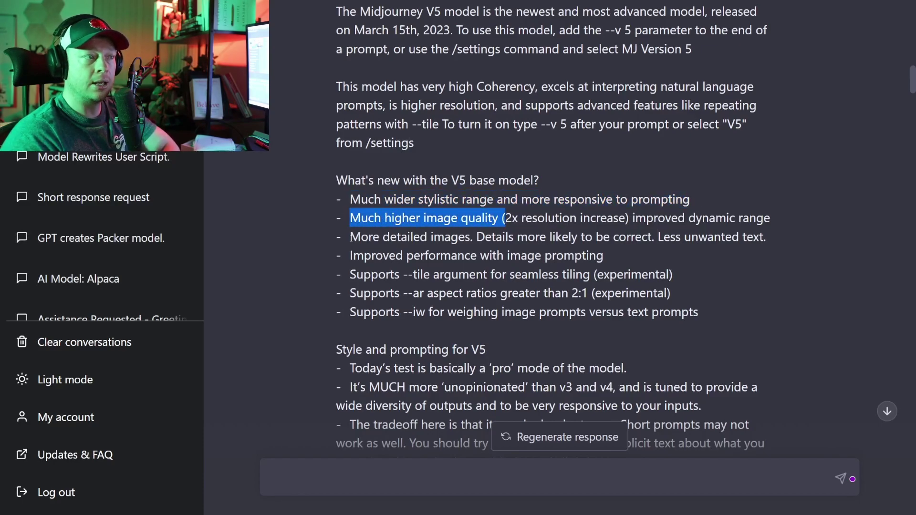
{"action": "left_click_drag", "start_coordinate": [350, 237], "coordinate": [466, 238]}
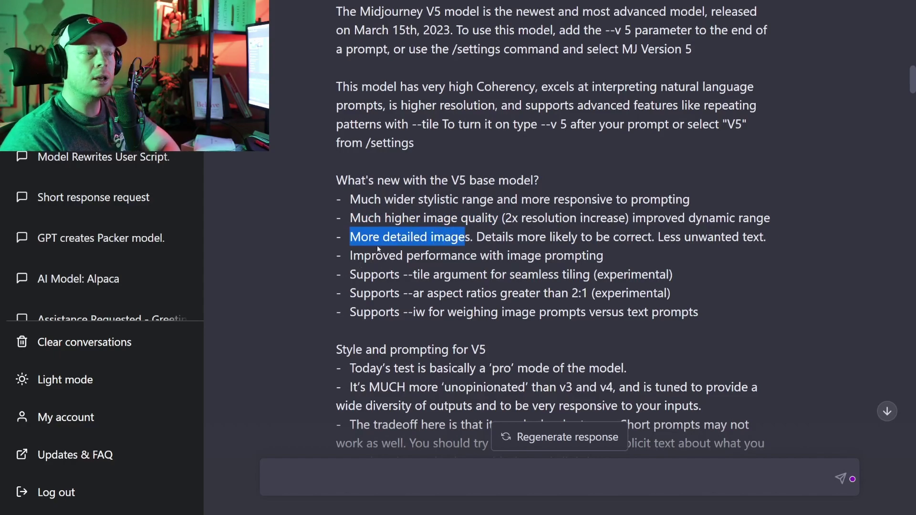
{"action": "left_click", "coordinate": [379, 249]}
Box UNDERSTOOD in the V5 instruction and in the reply, then clear the boxes.
{"action": "scroll", "coordinate": [324, 281], "scroll_direction": "down", "scroll_amount": 2}
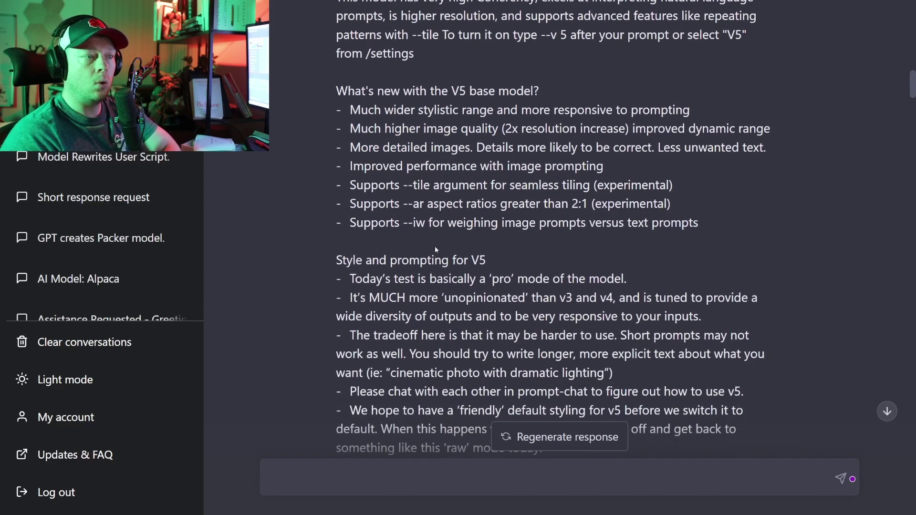
{"action": "scroll", "coordinate": [360, 287], "scroll_direction": "down", "scroll_amount": 2}
{"action": "scroll", "coordinate": [373, 173], "scroll_direction": "down", "scroll_amount": 2}
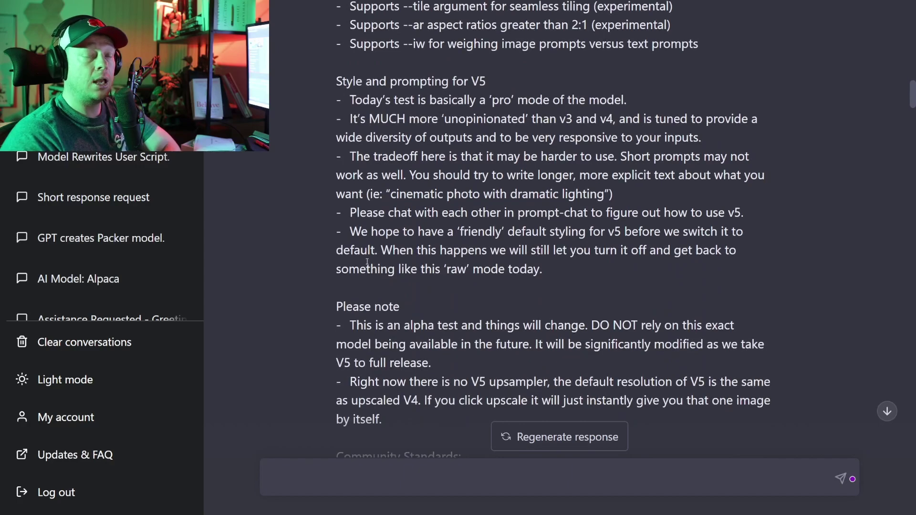
{"action": "scroll", "coordinate": [354, 255], "scroll_direction": "down", "scroll_amount": 12}
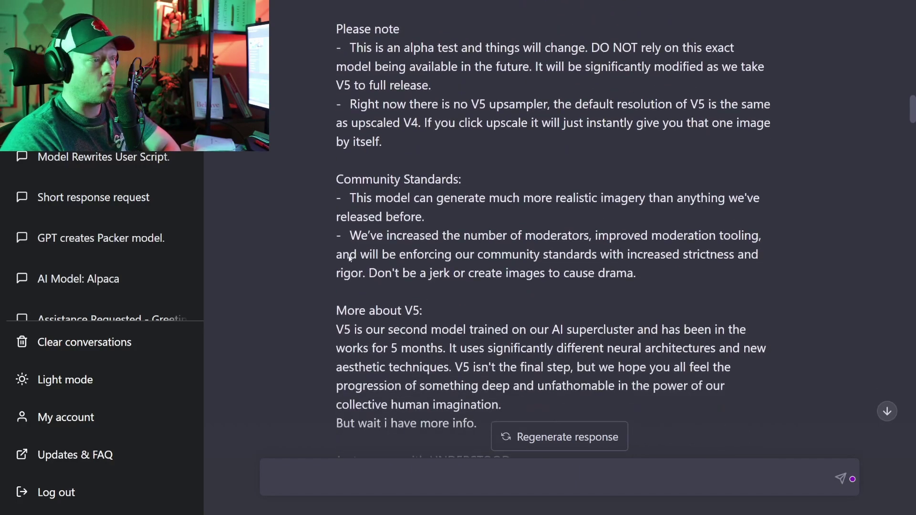
{"action": "scroll", "coordinate": [278, 248], "scroll_direction": "up", "scroll_amount": 2}
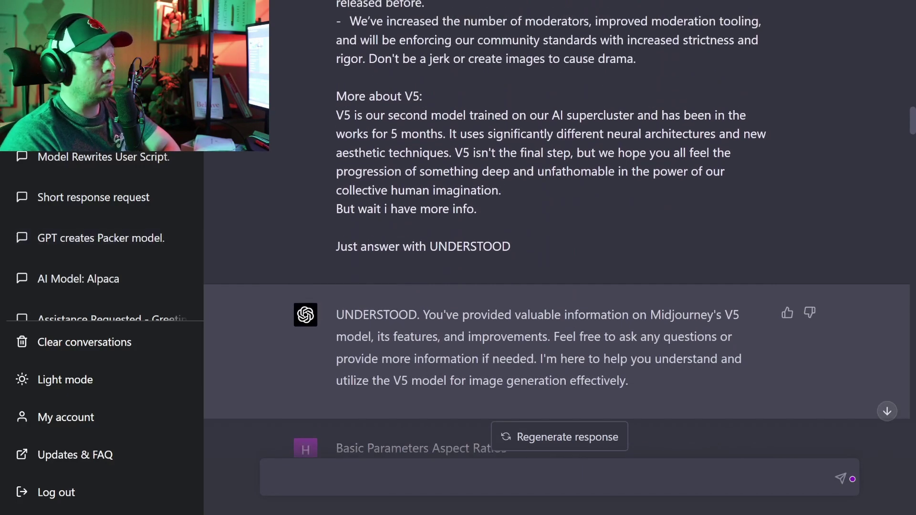
{"action": "mouse_move", "coordinate": [423, 225]}
{"action": "left_mouse_down"}
{"action": "mouse_move", "coordinate": [477, 262]}
{"action": "mouse_move", "coordinate": [522, 268]}
{"action": "left_mouse_up"}
{"action": "mouse_move", "coordinate": [324, 296]}
{"action": "left_mouse_down"}
{"action": "mouse_move", "coordinate": [371, 322]}
{"action": "mouse_move", "coordinate": [422, 329]}
{"action": "left_mouse_up"}
{"action": "key", "text": "Escape"}
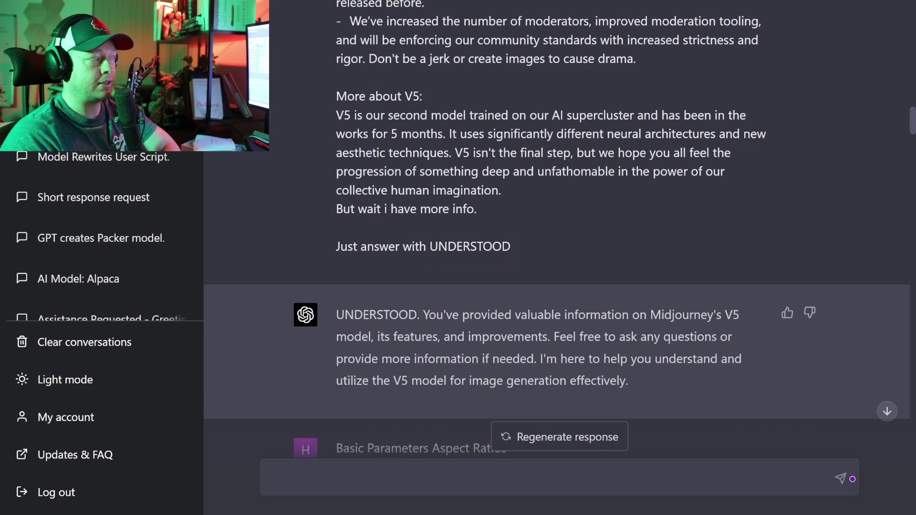
Scroll through the Basic Parameters list and outline UNDERSTOOD in the instruction and in the reply.
{"action": "scroll", "coordinate": [337, 253], "scroll_direction": "down", "scroll_amount": 6}
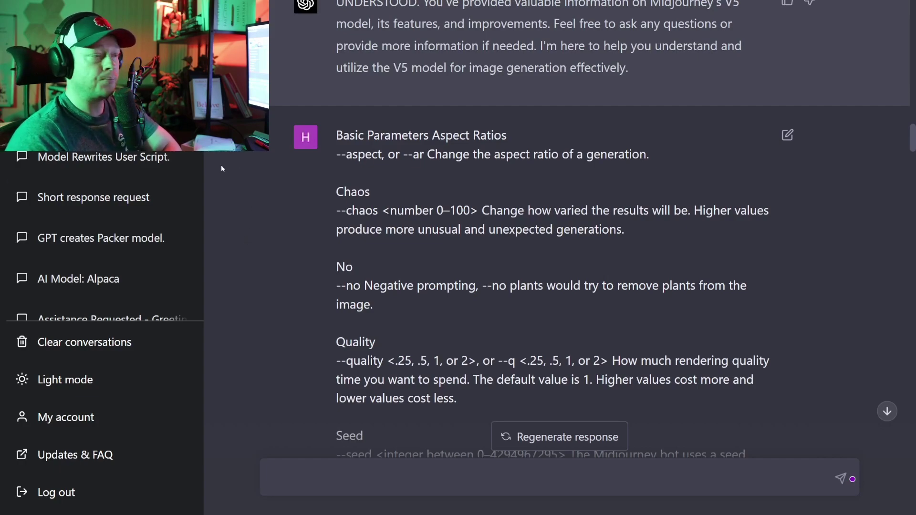
{"action": "scroll", "coordinate": [295, 236], "scroll_direction": "down", "scroll_amount": 7}
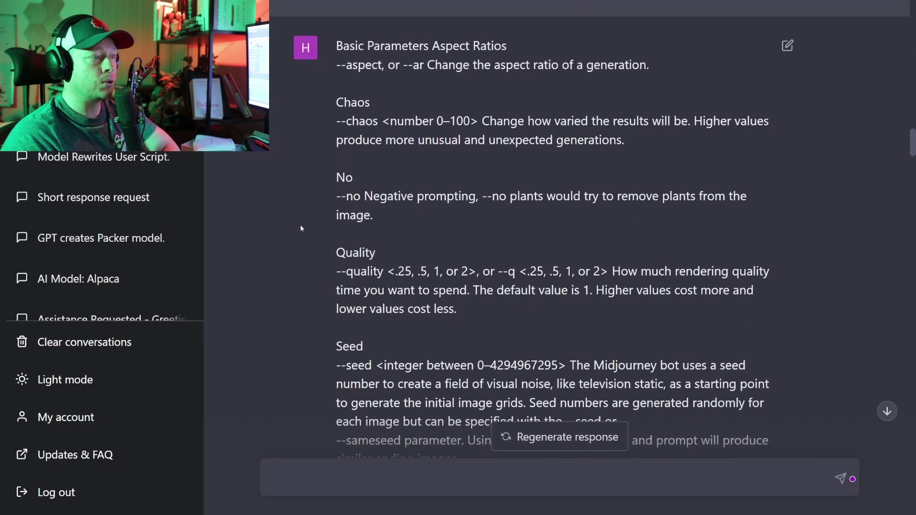
{"action": "scroll", "coordinate": [305, 285], "scroll_direction": "down", "scroll_amount": 2}
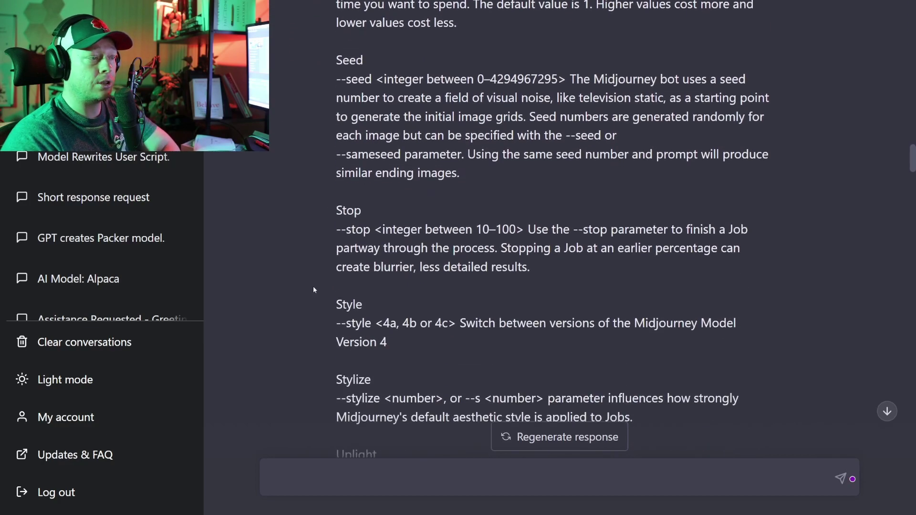
{"action": "scroll", "coordinate": [308, 282], "scroll_direction": "down", "scroll_amount": 6}
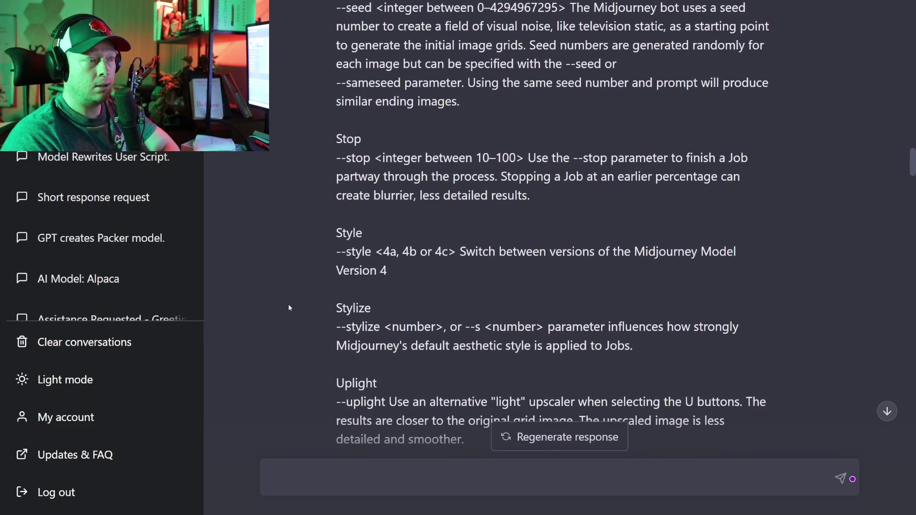
{"action": "scroll", "coordinate": [297, 232], "scroll_direction": "down", "scroll_amount": 4}
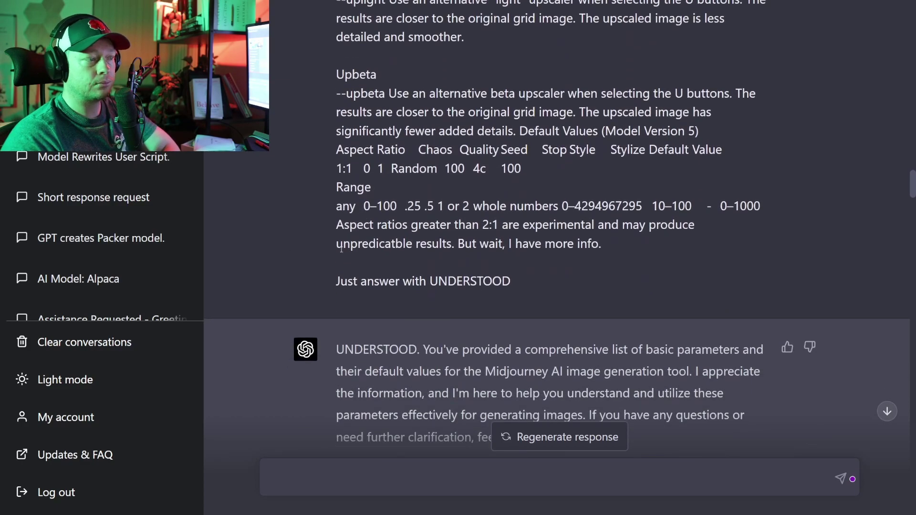
{"action": "left_click_drag", "start_coordinate": [423, 272], "coordinate": [547, 300]}
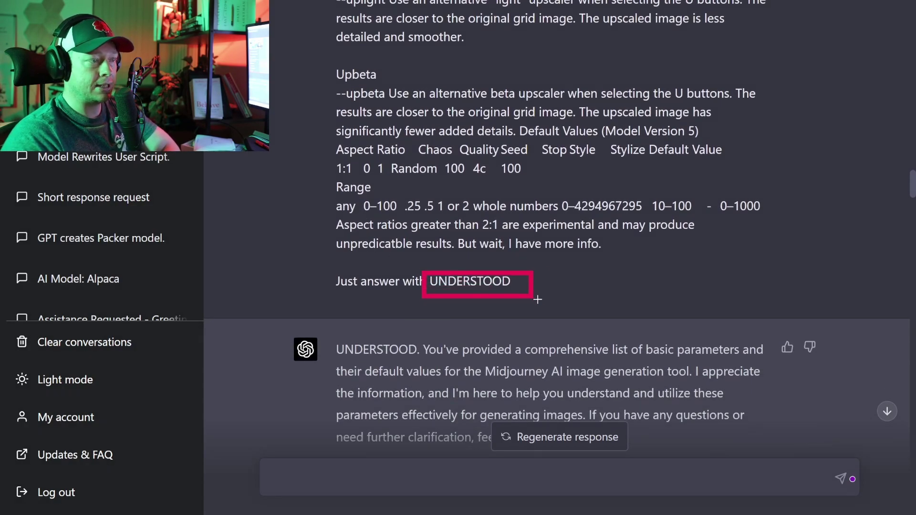
{"action": "left_click_drag", "start_coordinate": [326, 328], "coordinate": [426, 365]}
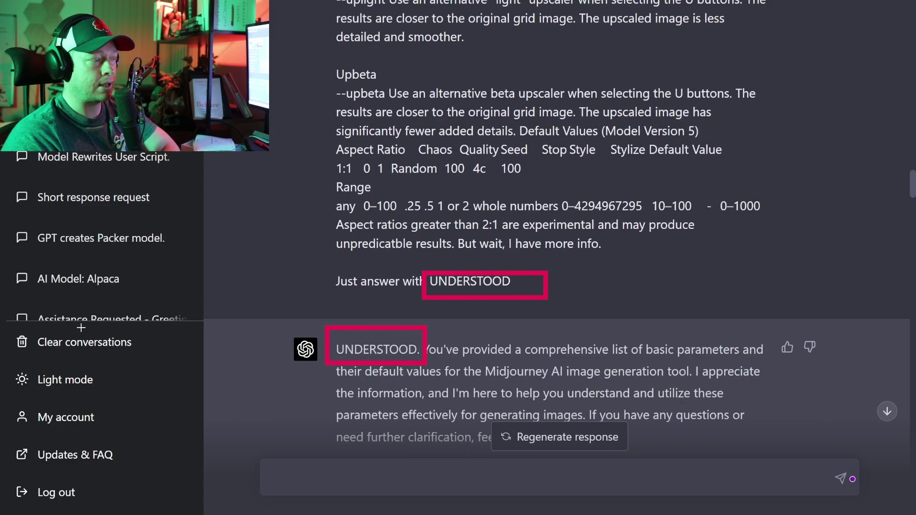
Highlight the Compatibility heading, 'Just answer with', and the start of the UNDERSTOOD reply.
{"action": "key", "text": "Escape"}
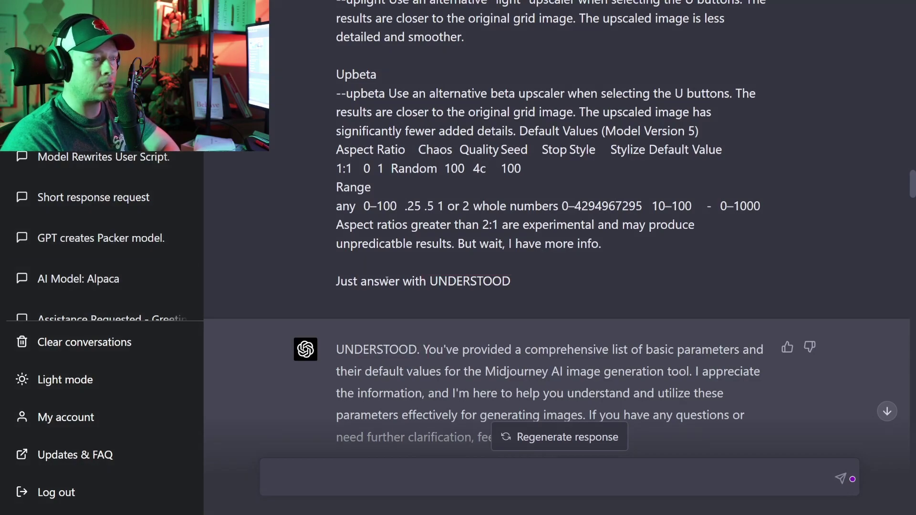
{"action": "scroll", "coordinate": [386, 281], "scroll_direction": "down", "scroll_amount": 7}
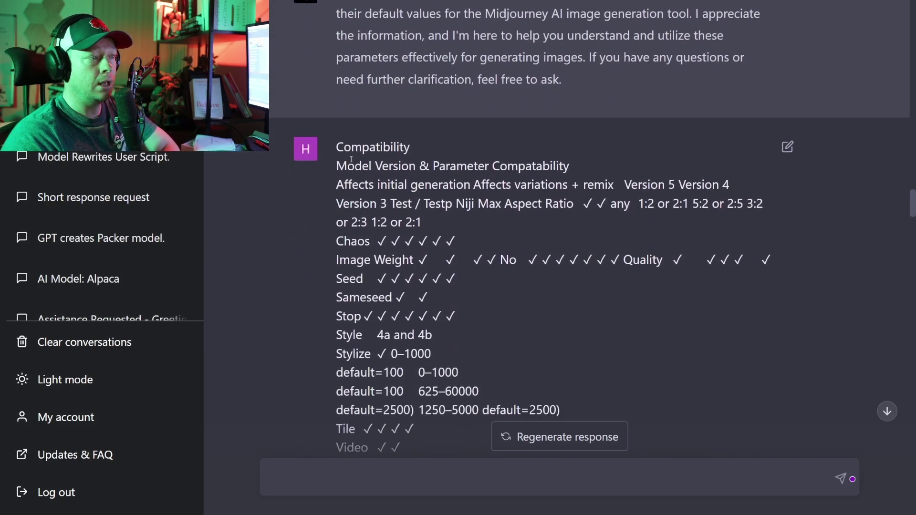
{"action": "left_click_drag", "start_coordinate": [336, 148], "coordinate": [429, 145]}
{"action": "left_click", "coordinate": [404, 186]}
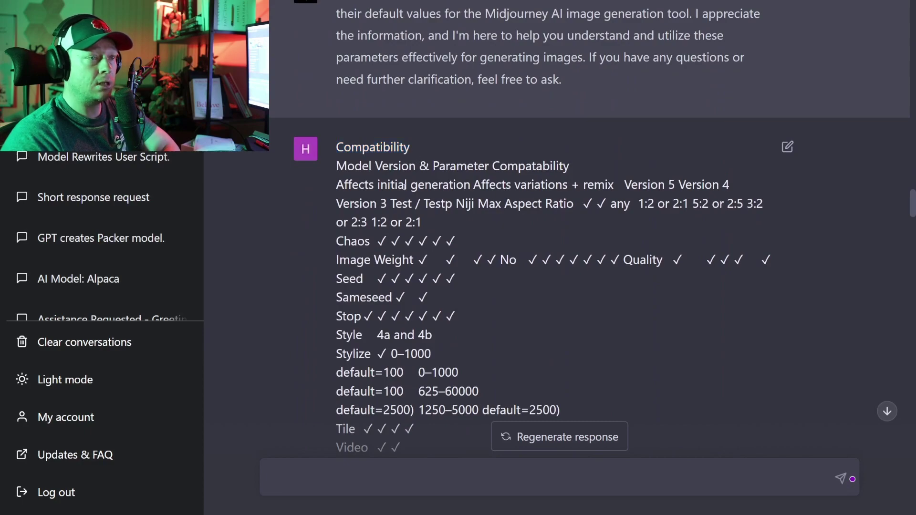
{"action": "scroll", "coordinate": [405, 186], "scroll_direction": "down", "scroll_amount": 8}
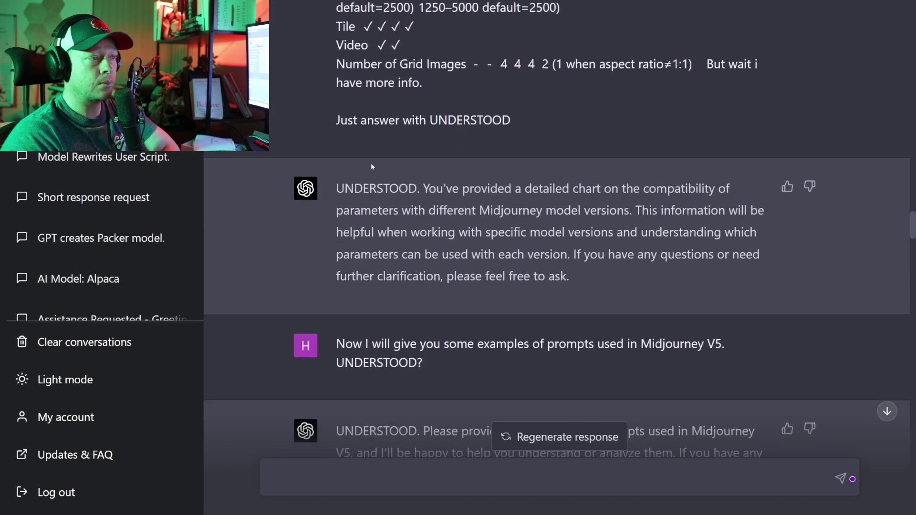
{"action": "left_click_drag", "start_coordinate": [336, 120], "coordinate": [511, 120]}
{"action": "left_click", "coordinate": [435, 174]}
{"action": "left_click_drag", "start_coordinate": [337, 188], "coordinate": [460, 189]}
{"action": "left_click", "coordinate": [246, 230]}
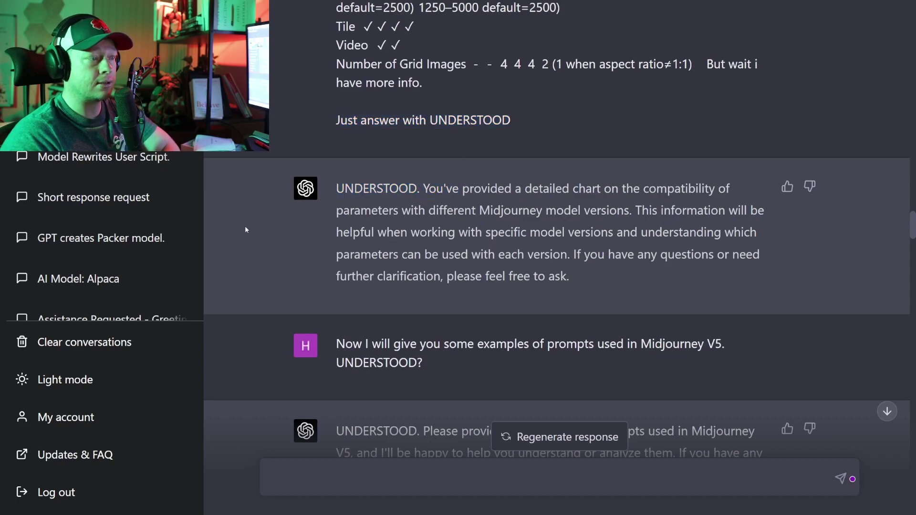
Highlight the Midjourney V5 prompts sentence and UNDERSTOOD in both the user message and reply.
{"action": "scroll", "coordinate": [249, 225], "scroll_direction": "down", "scroll_amount": 1}
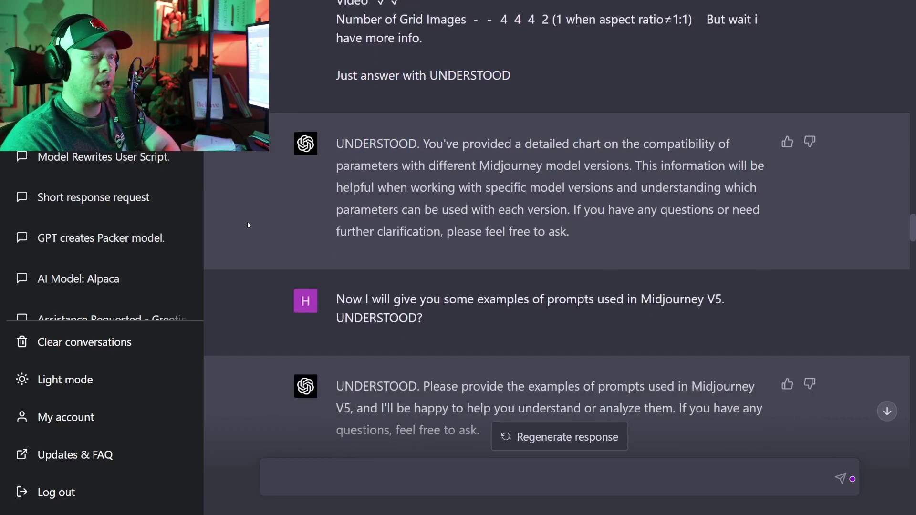
{"action": "scroll", "coordinate": [247, 222], "scroll_direction": "down", "scroll_amount": 1}
{"action": "left_click_drag", "start_coordinate": [467, 254], "coordinate": [726, 256]}
{"action": "left_click", "coordinate": [586, 262]}
{"action": "left_click", "coordinate": [403, 277]}
{"action": "left_click_drag", "start_coordinate": [362, 275], "coordinate": [424, 274]}
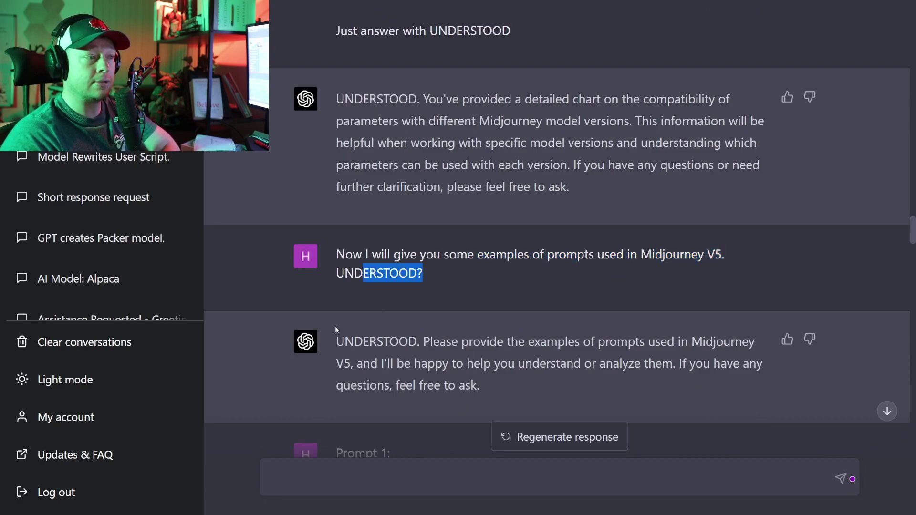
{"action": "left_click_drag", "start_coordinate": [336, 341], "coordinate": [408, 352]}
{"action": "left_click", "coordinate": [390, 359]}
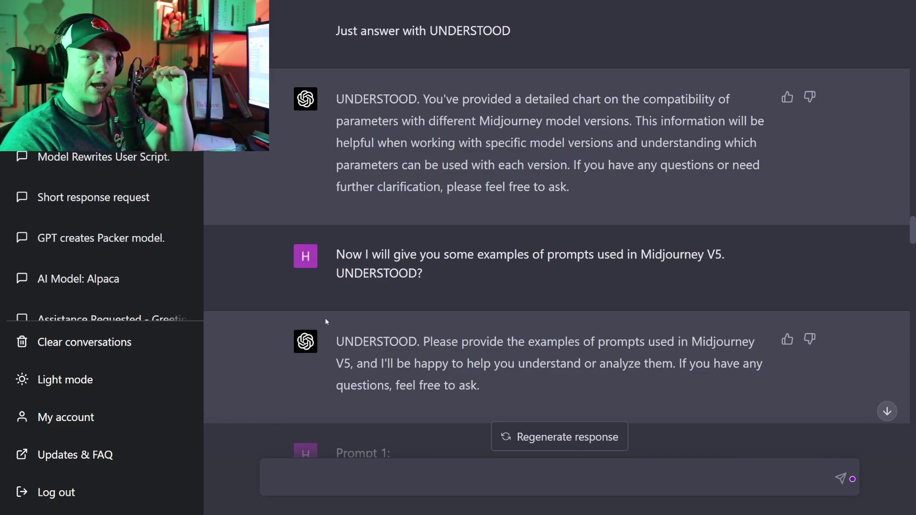
{"action": "scroll", "coordinate": [320, 314], "scroll_direction": "down", "scroll_amount": 4}
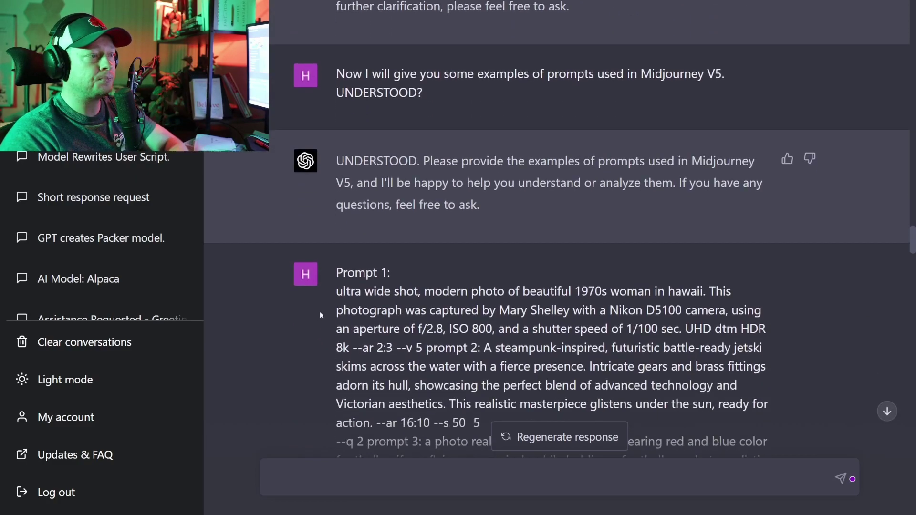
{"action": "scroll", "coordinate": [320, 315], "scroll_direction": "down", "scroll_amount": 1}
{"action": "left_click_drag", "start_coordinate": [338, 230], "coordinate": [401, 236]}
{"action": "left_click", "coordinate": [343, 233]}
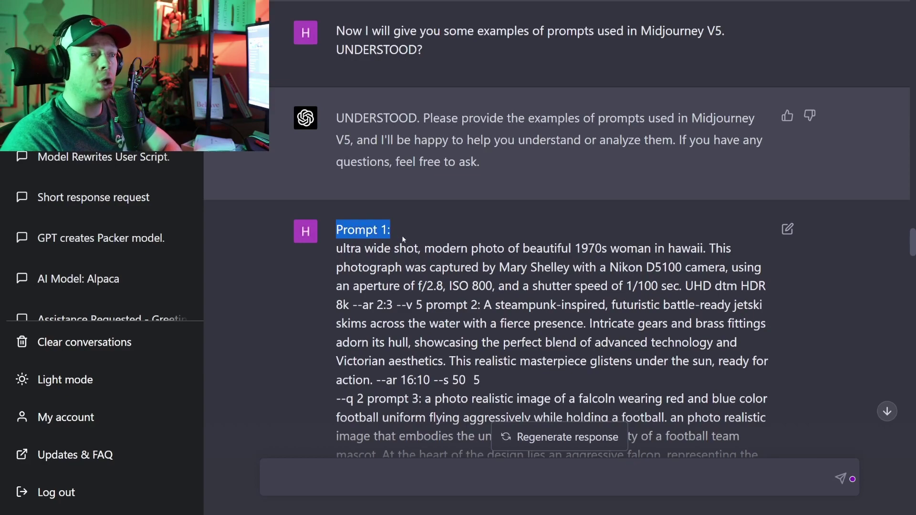
{"action": "left_click", "coordinate": [431, 270]}
{"action": "scroll", "coordinate": [378, 285], "scroll_direction": "down", "scroll_amount": 2}
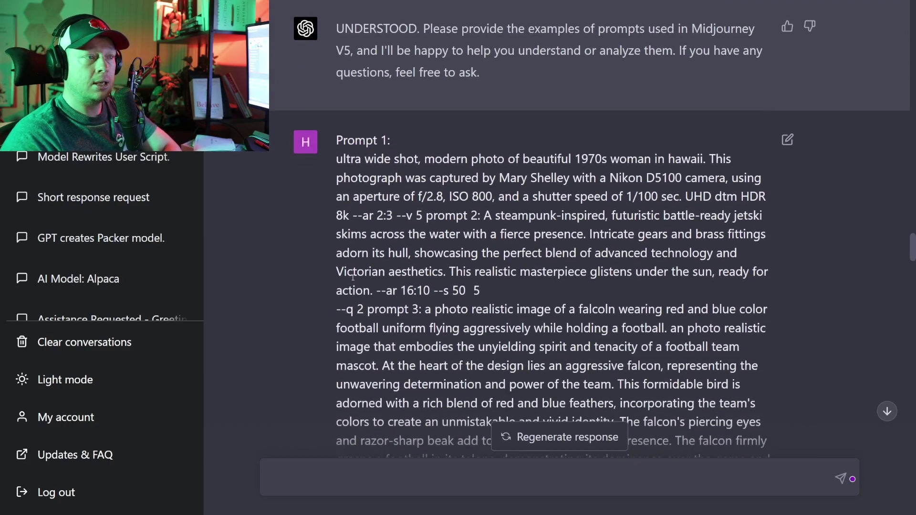
{"action": "left_click_drag", "start_coordinate": [452, 196], "coordinate": [646, 196]}
{"action": "left_click", "coordinate": [471, 227]}
{"action": "left_click", "coordinate": [481, 266]}
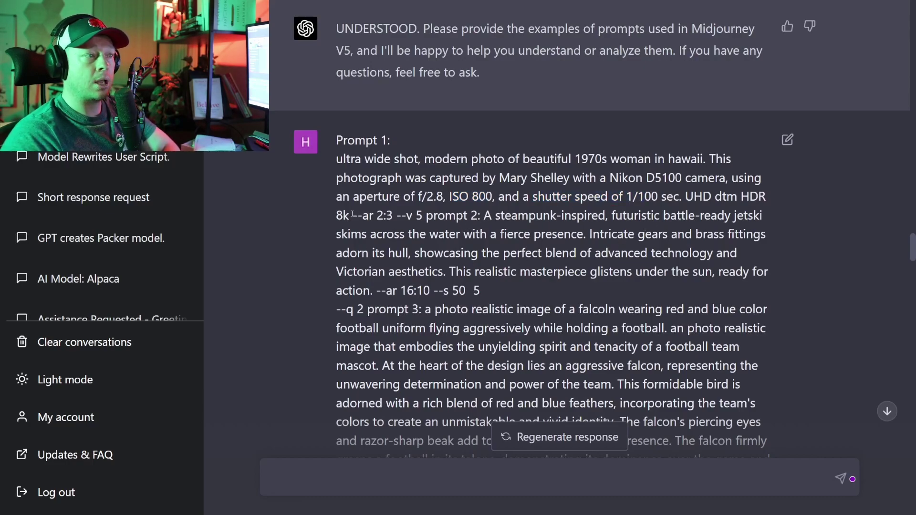
{"action": "left_click_drag", "start_coordinate": [354, 214], "coordinate": [426, 217]}
{"action": "left_click", "coordinate": [395, 249]}
{"action": "left_click", "coordinate": [426, 217]}
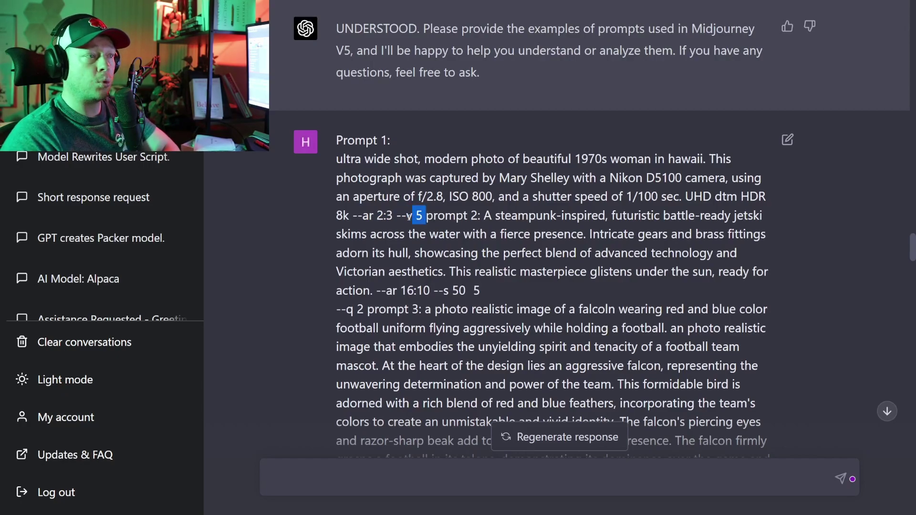
{"action": "left_click_drag", "start_coordinate": [413, 215], "coordinate": [396, 215]}
{"action": "left_click", "coordinate": [268, 255]}
{"action": "scroll", "coordinate": [247, 251], "scroll_direction": "down", "scroll_amount": 3}
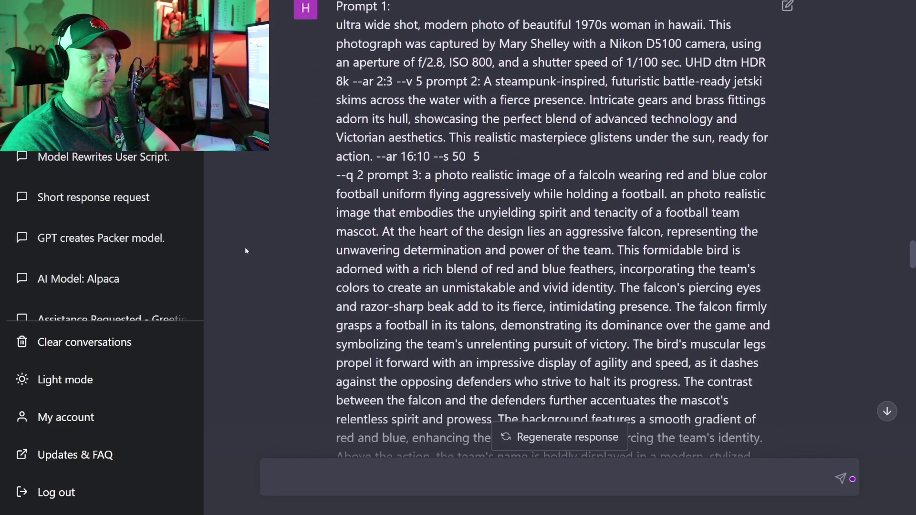
{"action": "scroll", "coordinate": [245, 247], "scroll_direction": "down", "scroll_amount": 2}
{"action": "scroll", "coordinate": [263, 201], "scroll_direction": "up", "scroll_amount": 3}
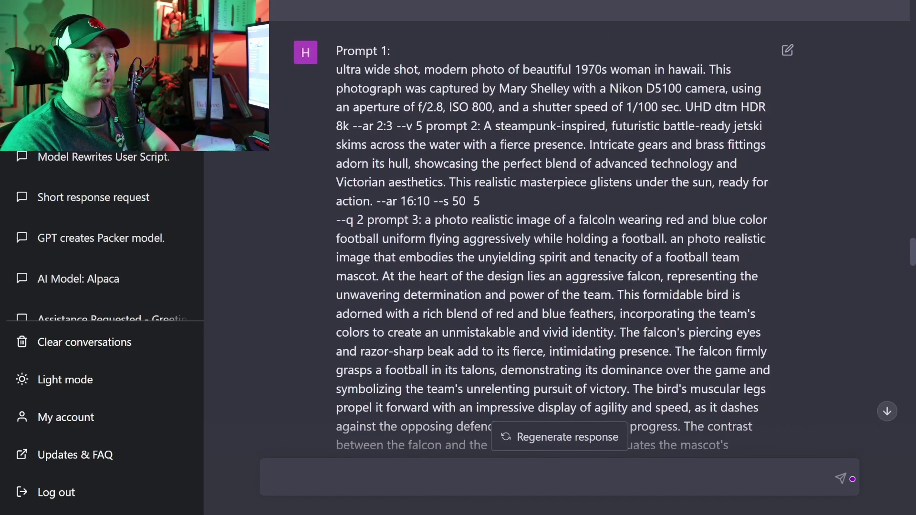
{"action": "scroll", "coordinate": [332, 199], "scroll_direction": "down", "scroll_amount": 8}
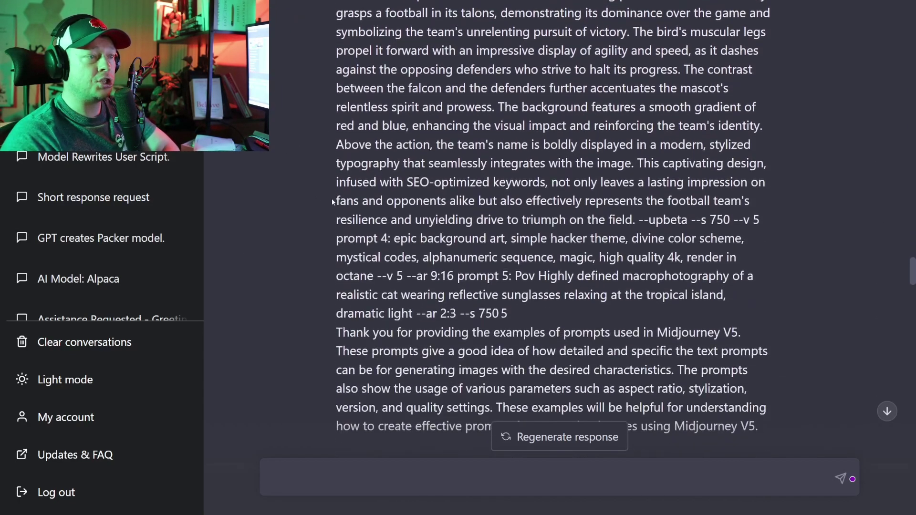
{"action": "scroll", "coordinate": [254, 214], "scroll_direction": "down", "scroll_amount": 4}
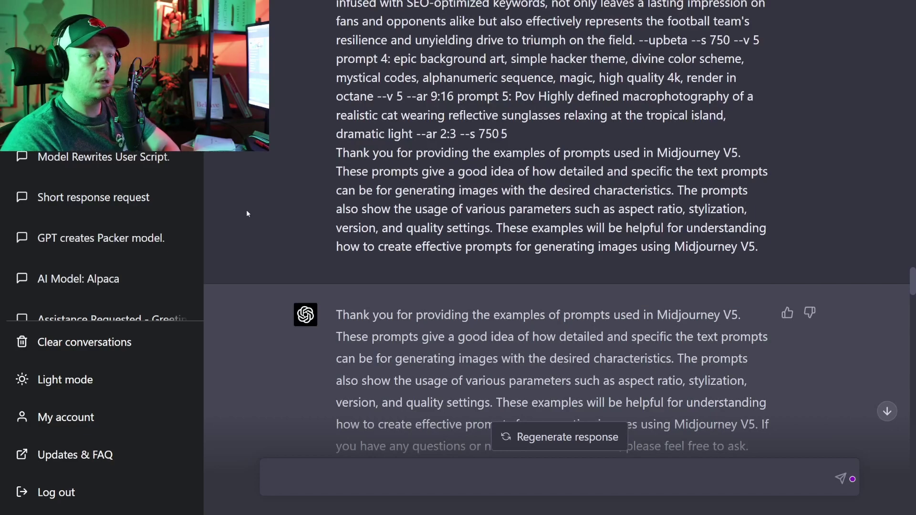
{"action": "scroll", "coordinate": [246, 210], "scroll_direction": "down", "scroll_amount": 2}
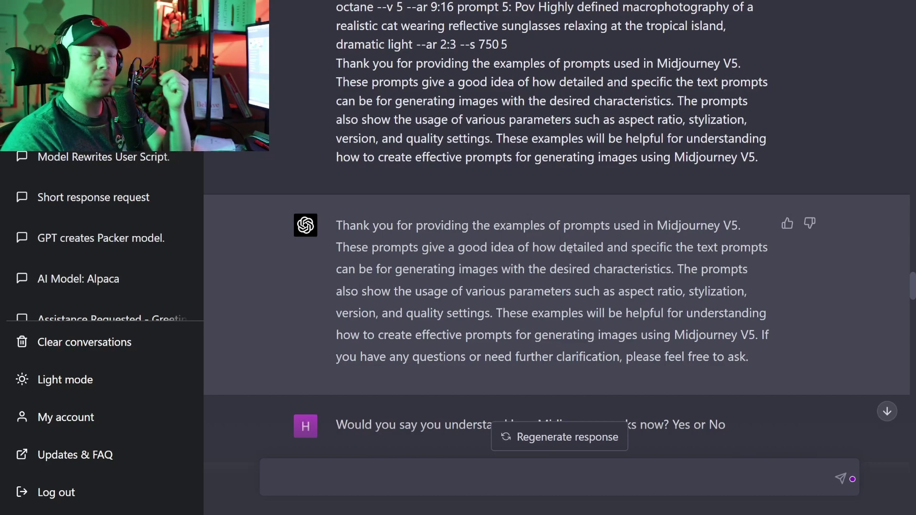
{"action": "scroll", "coordinate": [569, 249], "scroll_direction": "down", "scroll_amount": 4}
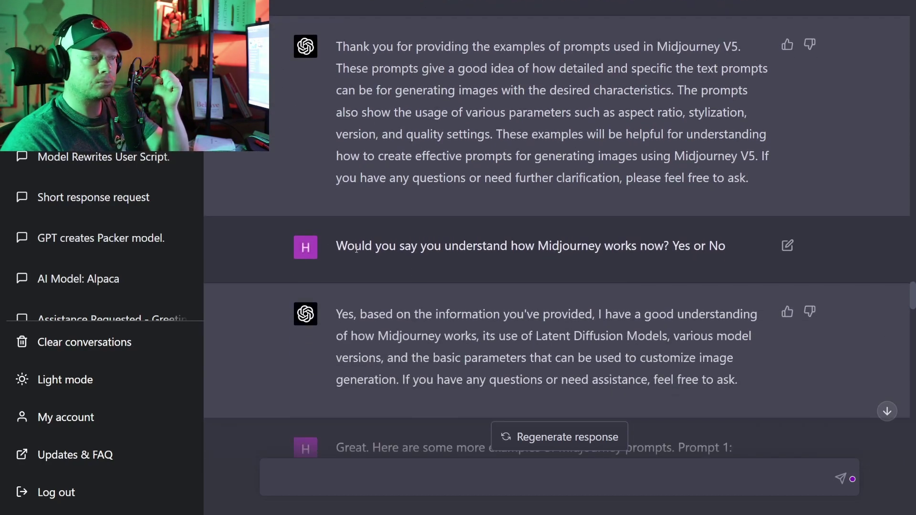
{"action": "mouse_move", "coordinate": [327, 232]}
{"action": "left_mouse_down"}
{"action": "mouse_move", "coordinate": [388, 263]}
{"action": "mouse_move", "coordinate": [749, 261]}
{"action": "left_mouse_up"}
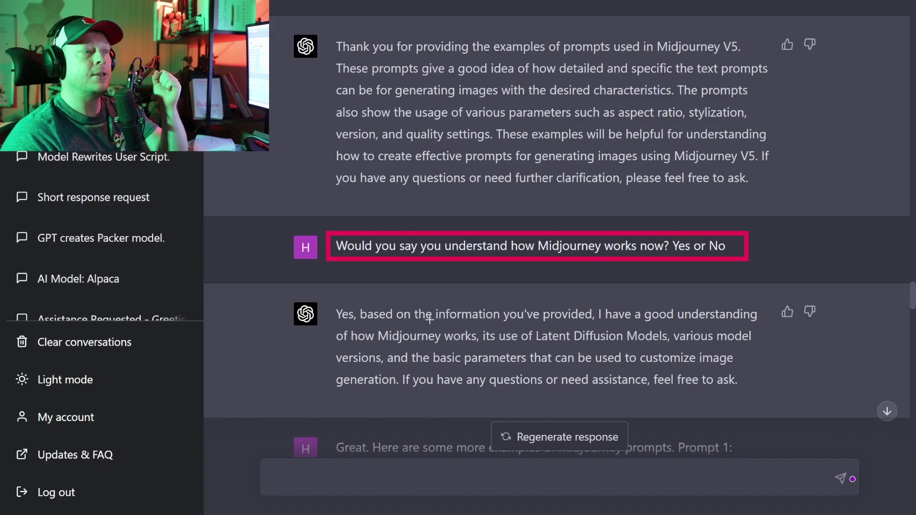
{"action": "left_click_drag", "start_coordinate": [324, 293], "coordinate": [369, 333]}
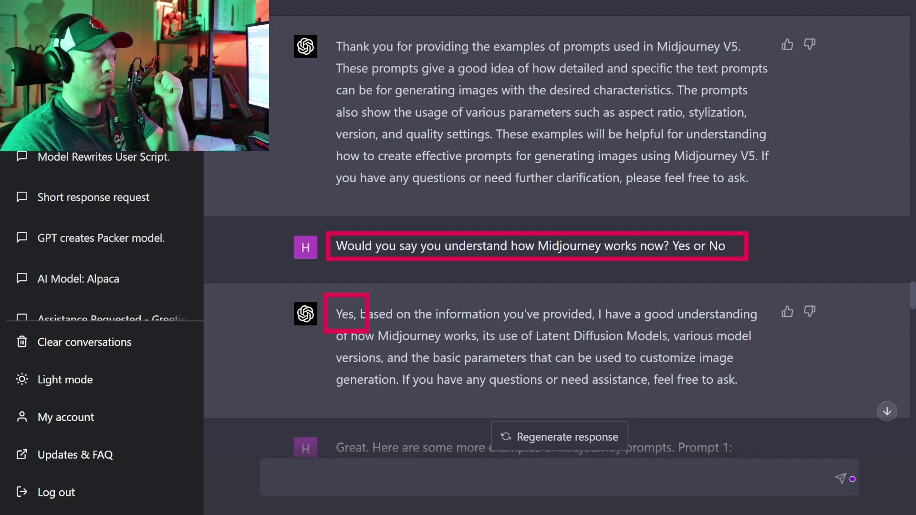
{"action": "key", "text": "Escape"}
{"action": "scroll", "coordinate": [338, 301], "scroll_direction": "down", "scroll_amount": 5}
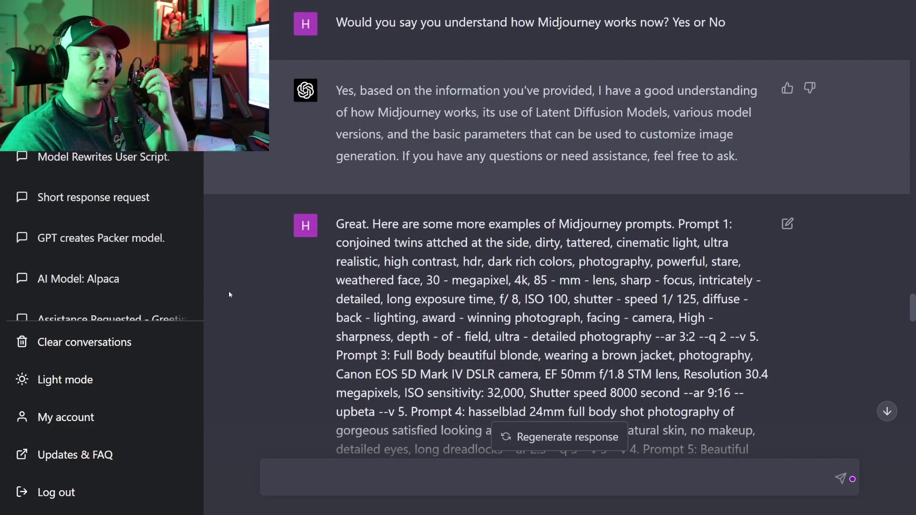
{"action": "scroll", "coordinate": [254, 273], "scroll_direction": "down", "scroll_amount": 3}
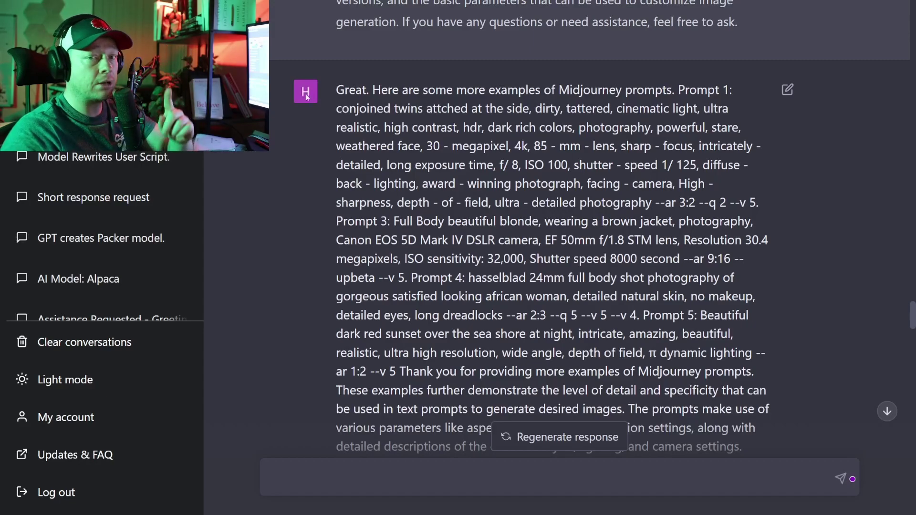
{"action": "scroll", "coordinate": [283, 199], "scroll_direction": "down", "scroll_amount": 10}
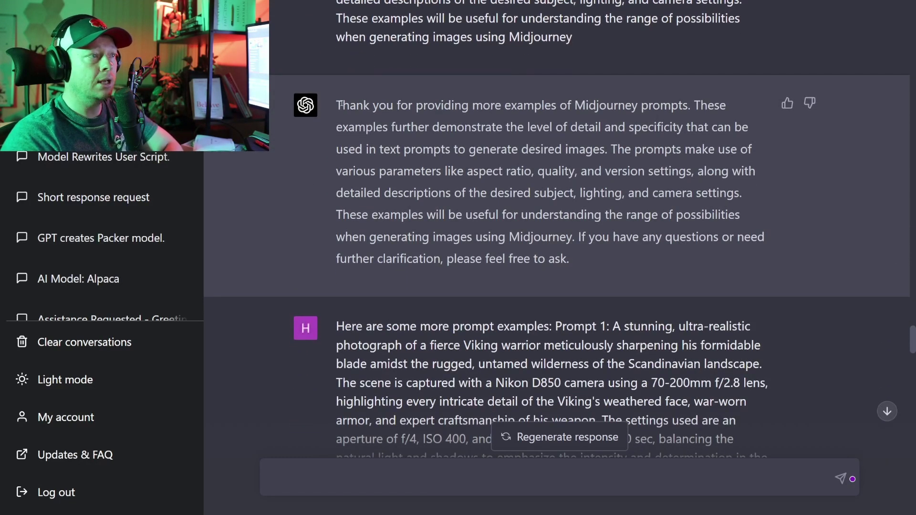
{"action": "left_click_drag", "start_coordinate": [342, 104], "coordinate": [652, 105]}
{"action": "left_click", "coordinate": [532, 161]}
{"action": "left_click", "coordinate": [418, 207]}
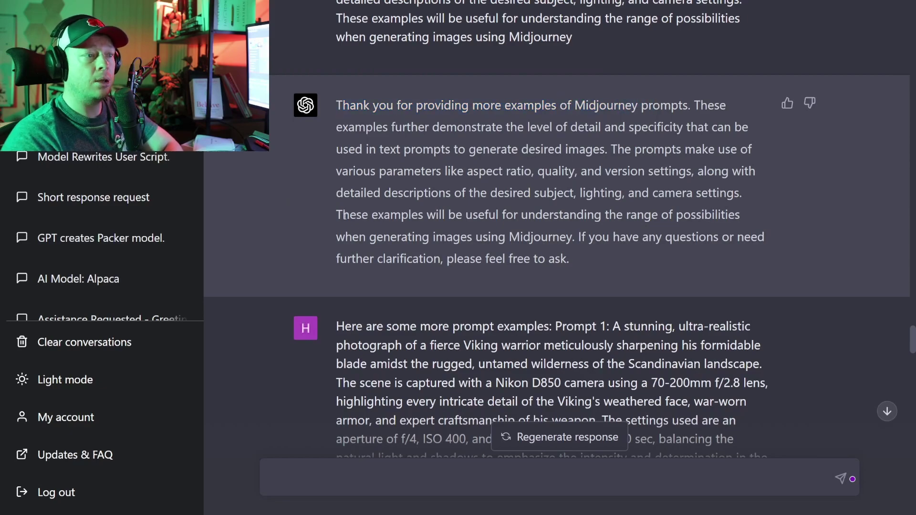
{"action": "scroll", "coordinate": [308, 206], "scroll_direction": "down", "scroll_amount": 4}
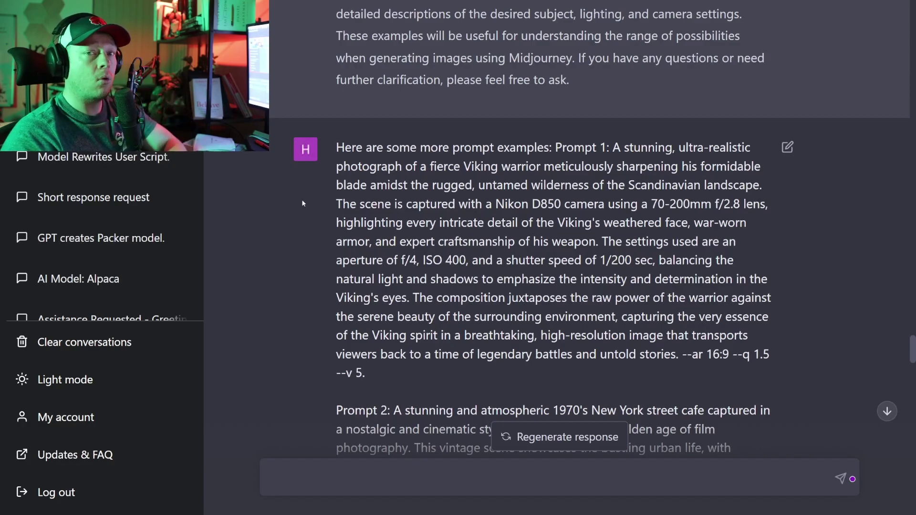
{"action": "scroll", "coordinate": [310, 201], "scroll_direction": "down", "scroll_amount": 3}
{"action": "scroll", "coordinate": [310, 203], "scroll_direction": "down", "scroll_amount": 12}
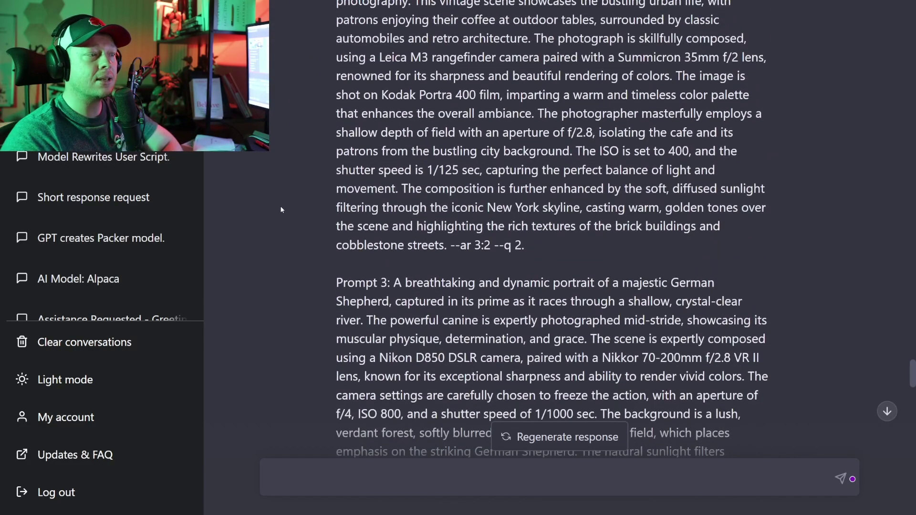
{"action": "scroll", "coordinate": [279, 209], "scroll_direction": "down", "scroll_amount": 2}
{"action": "scroll", "coordinate": [279, 210], "scroll_direction": "up", "scroll_amount": 6}
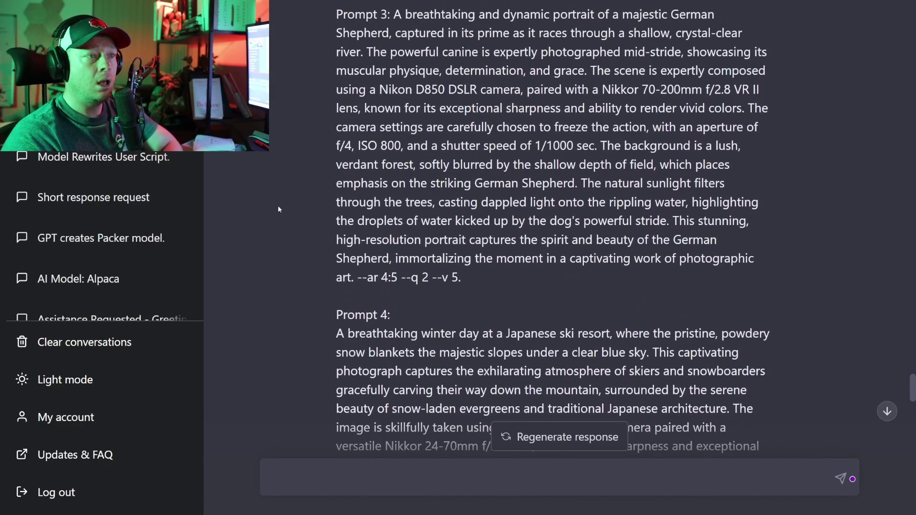
{"action": "left_click_drag", "start_coordinate": [388, 149], "coordinate": [569, 167]}
{"action": "left_click", "coordinate": [329, 227]}
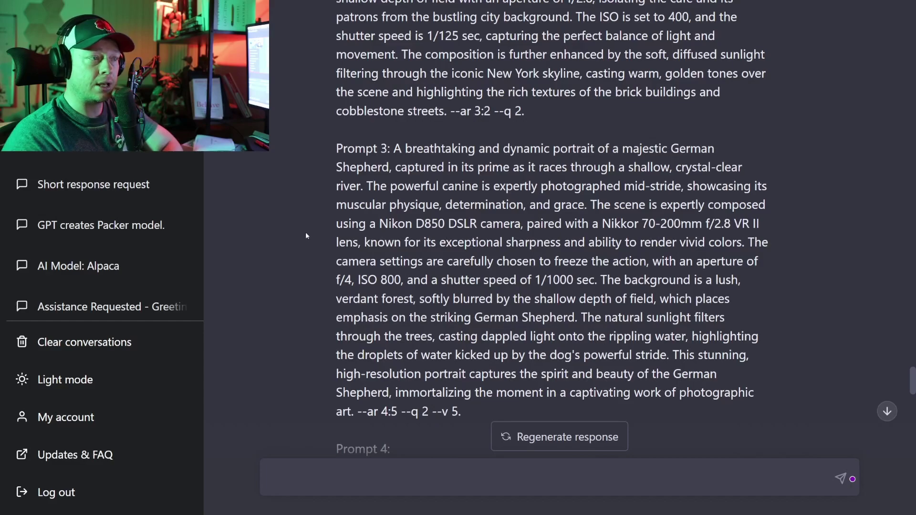
{"action": "scroll", "coordinate": [303, 230], "scroll_direction": "down", "scroll_amount": 10}
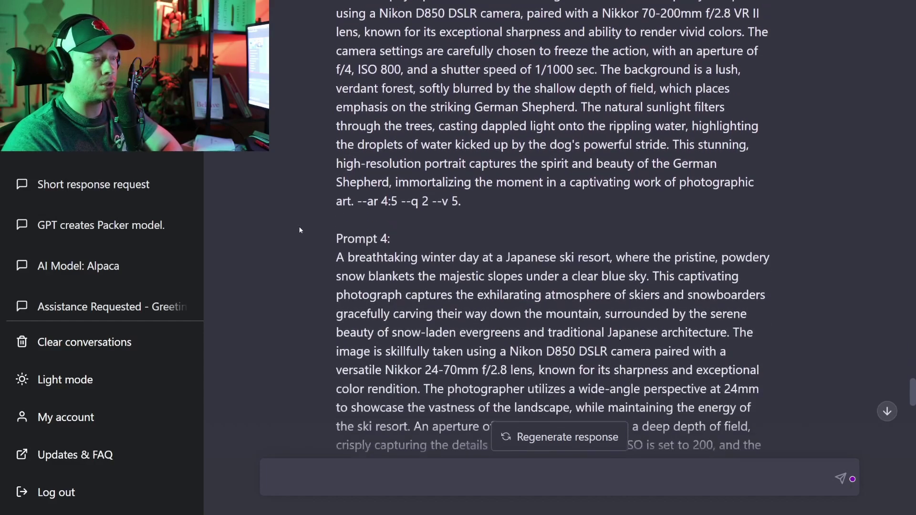
{"action": "scroll", "coordinate": [294, 227], "scroll_direction": "down", "scroll_amount": 15}
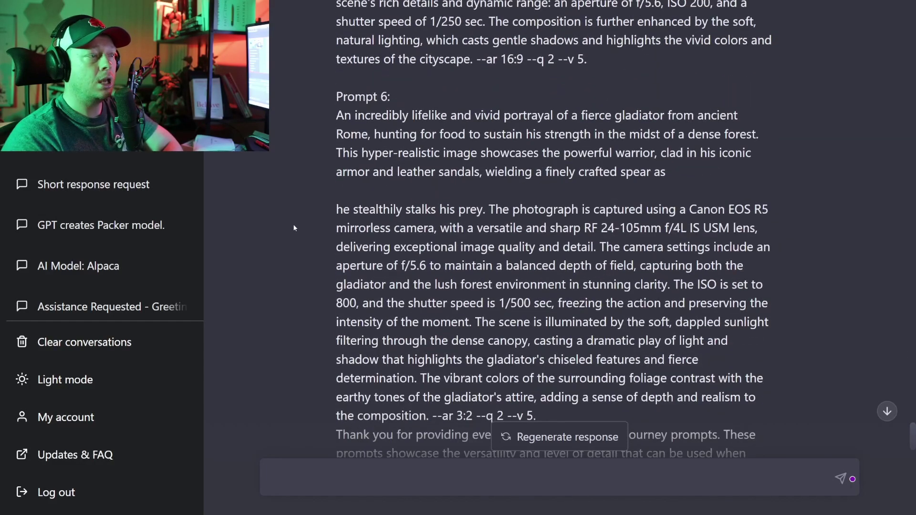
{"action": "scroll", "coordinate": [293, 226], "scroll_direction": "down", "scroll_amount": 3}
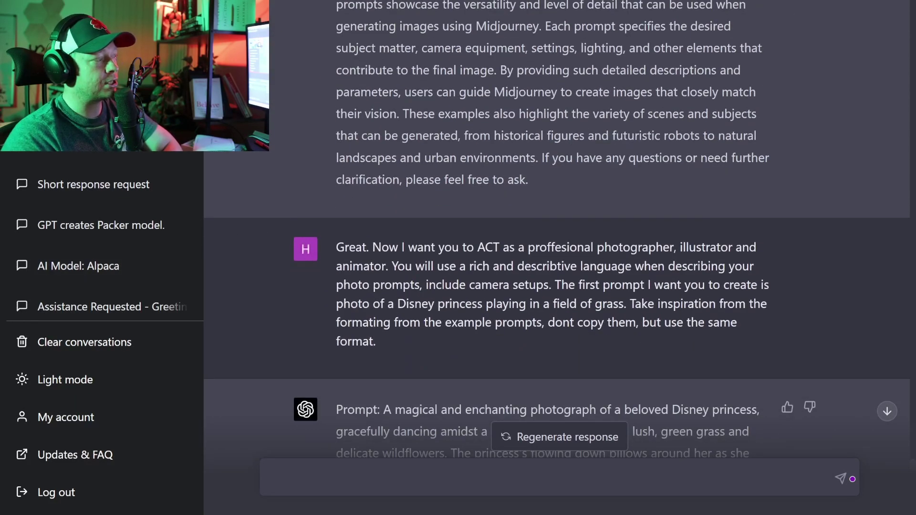
{"action": "mouse_move", "coordinate": [327, 237]}
{"action": "left_mouse_down"}
{"action": "mouse_move", "coordinate": [402, 339]}
{"action": "mouse_move", "coordinate": [711, 365]}
{"action": "mouse_move", "coordinate": [793, 351]}
{"action": "left_mouse_up"}
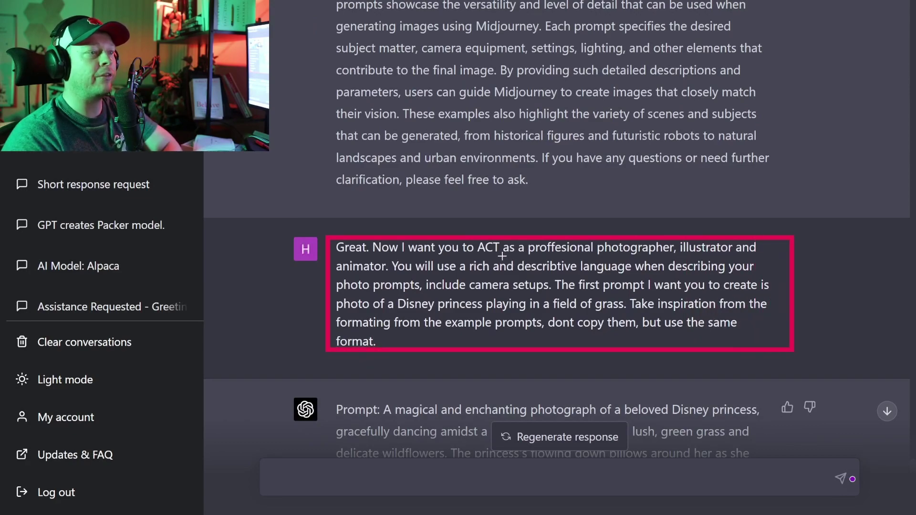
{"action": "mouse_move", "coordinate": [475, 231]}
{"action": "left_mouse_down"}
{"action": "mouse_move", "coordinate": [565, 265]}
{"action": "mouse_move", "coordinate": [760, 260]}
{"action": "left_mouse_up"}
{"action": "left_click_drag", "start_coordinate": [328, 254], "coordinate": [389, 281]}
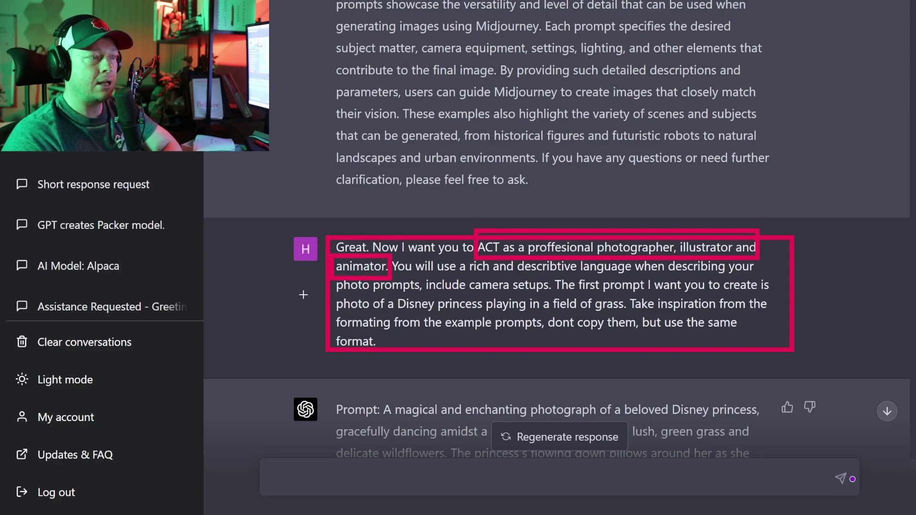
{"action": "key", "text": "Escape"}
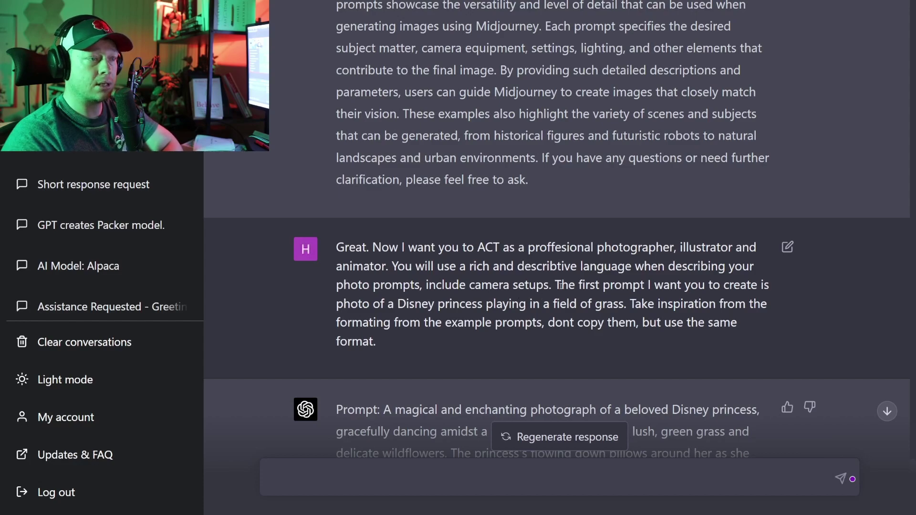
{"action": "left_click_drag", "start_coordinate": [560, 286], "coordinate": [672, 347]}
Highlight the opening words of GPT-4's Disney princess prompt, clearing each selection.
{"action": "left_click", "coordinate": [431, 338]}
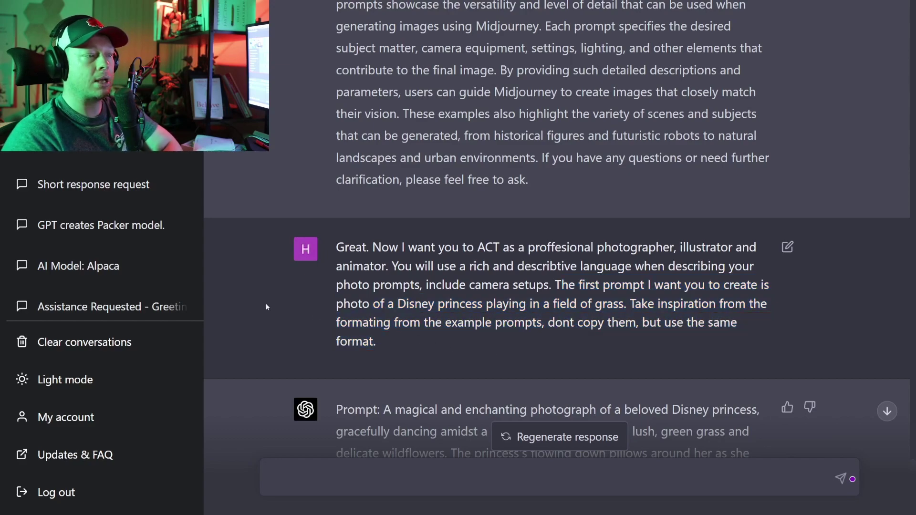
{"action": "scroll", "coordinate": [267, 307], "scroll_direction": "down", "scroll_amount": 5}
{"action": "scroll", "coordinate": [253, 198], "scroll_direction": "down", "scroll_amount": 1}
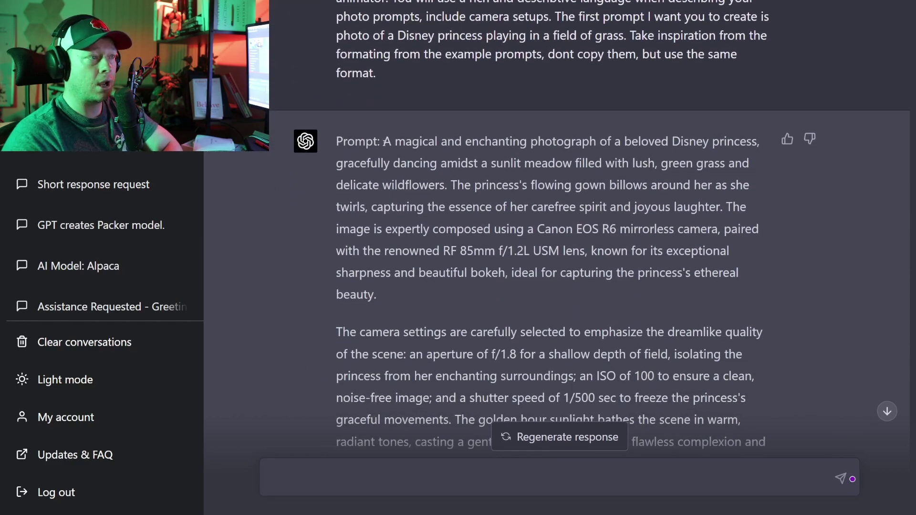
{"action": "left_click_drag", "start_coordinate": [384, 142], "coordinate": [565, 148]}
{"action": "left_click", "coordinate": [498, 251]}
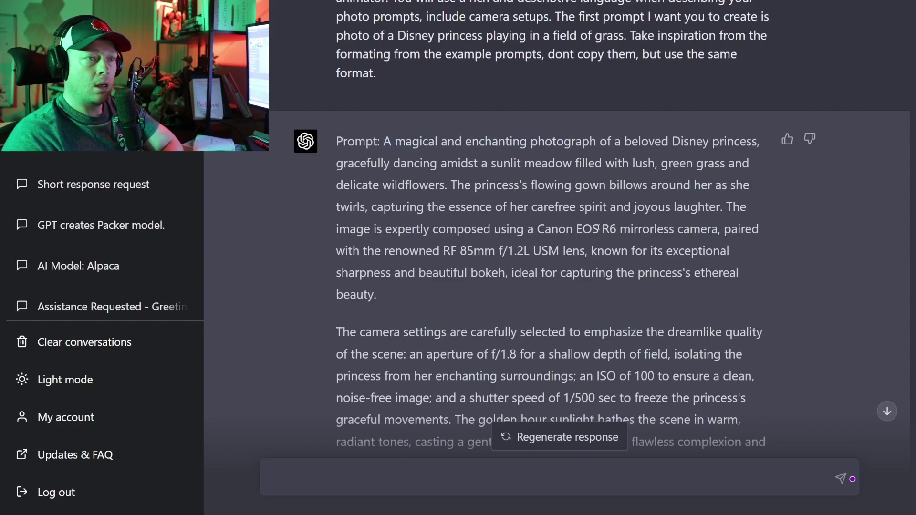
{"action": "left_click_drag", "start_coordinate": [404, 152], "coordinate": [536, 146]}
{"action": "left_click", "coordinate": [590, 141]}
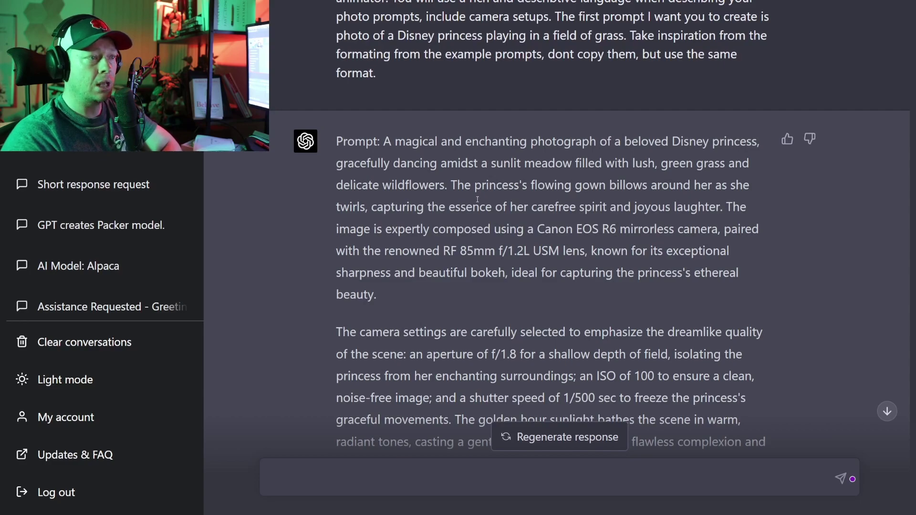
Highlight the princess's flowing-gown sentence and the 85mm lens detail in the prompt.
{"action": "left_click_drag", "start_coordinate": [450, 185], "coordinate": [752, 208]}
{"action": "left_click", "coordinate": [663, 218]}
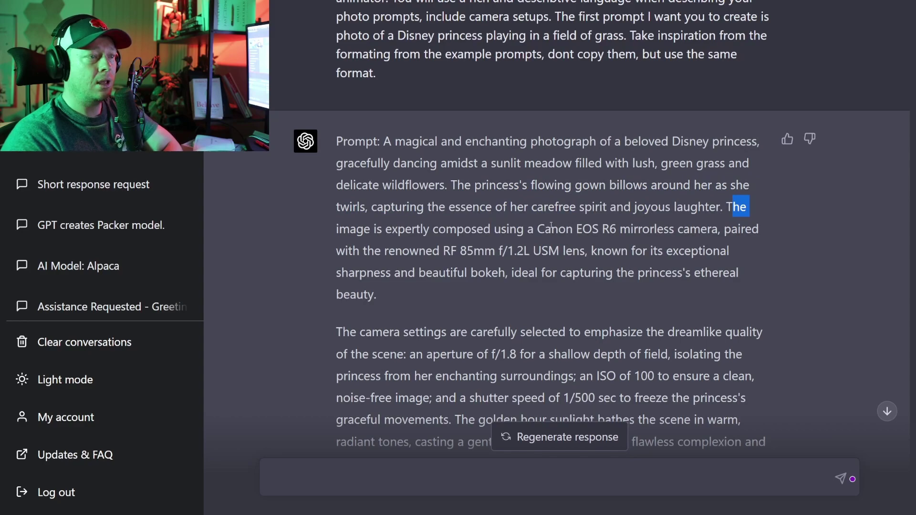
{"action": "left_click_drag", "start_coordinate": [535, 229], "coordinate": [634, 230]}
{"action": "scroll", "coordinate": [634, 230], "scroll_direction": "down", "scroll_amount": 1}
{"action": "left_click_drag", "start_coordinate": [458, 206], "coordinate": [579, 207]}
{"action": "left_click", "coordinate": [531, 250]}
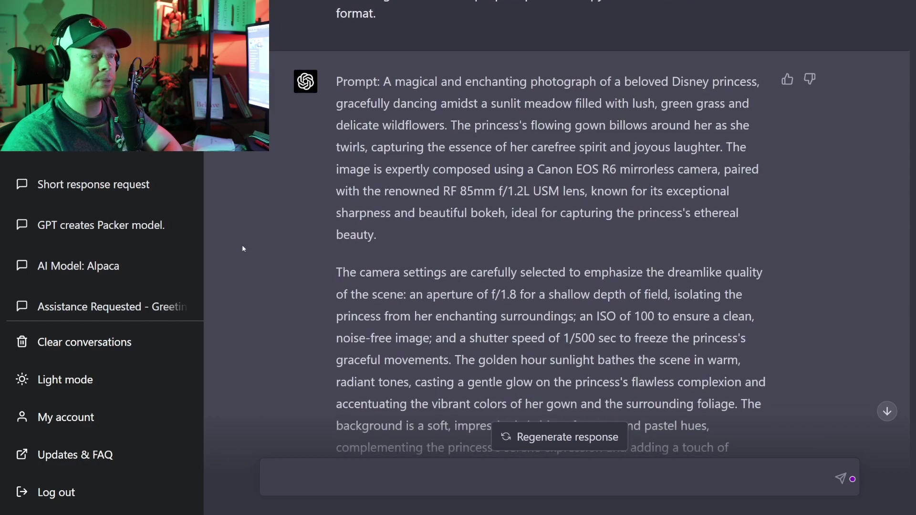
{"action": "scroll", "coordinate": [254, 238], "scroll_direction": "down", "scroll_amount": 3}
{"action": "scroll", "coordinate": [254, 242], "scroll_direction": "up", "scroll_amount": 3}
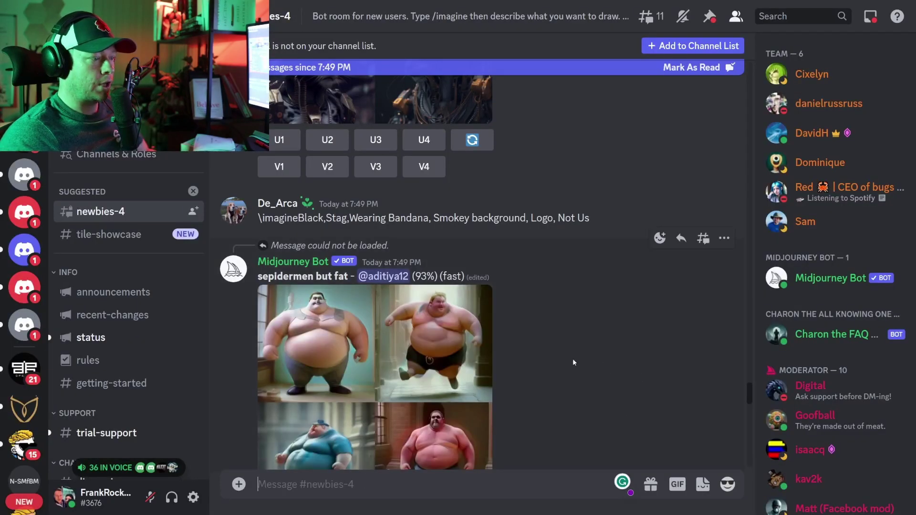
Run /imagine in Midjourney with the pasted Disney princess photo prompt.
{"action": "type", "text": "/im"}
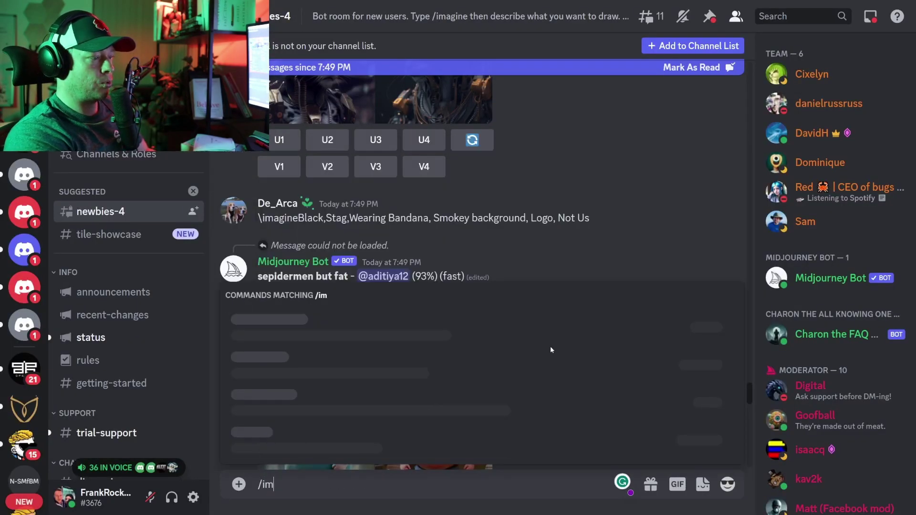
{"action": "type", "text": "agine"}
{"action": "key", "text": "Tab"}
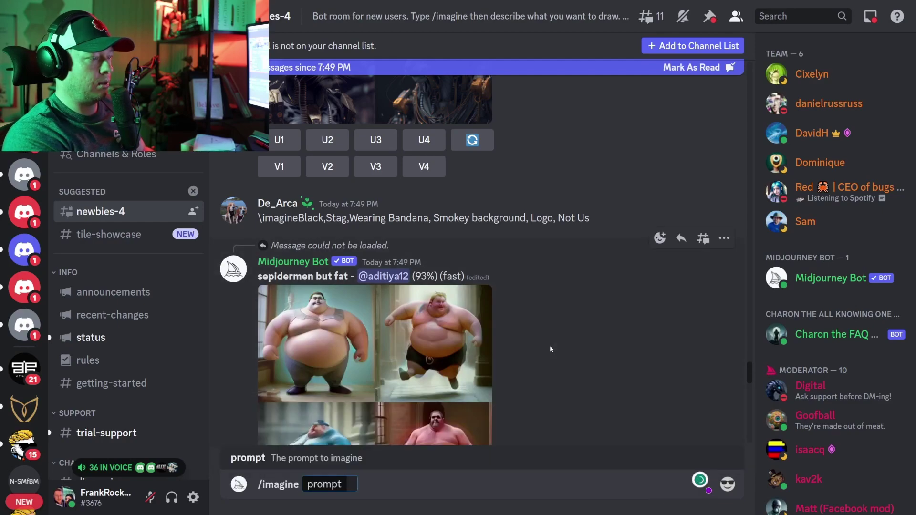
{"action": "key", "text": "ctrl+v"}
{"action": "key", "text": "Return"}
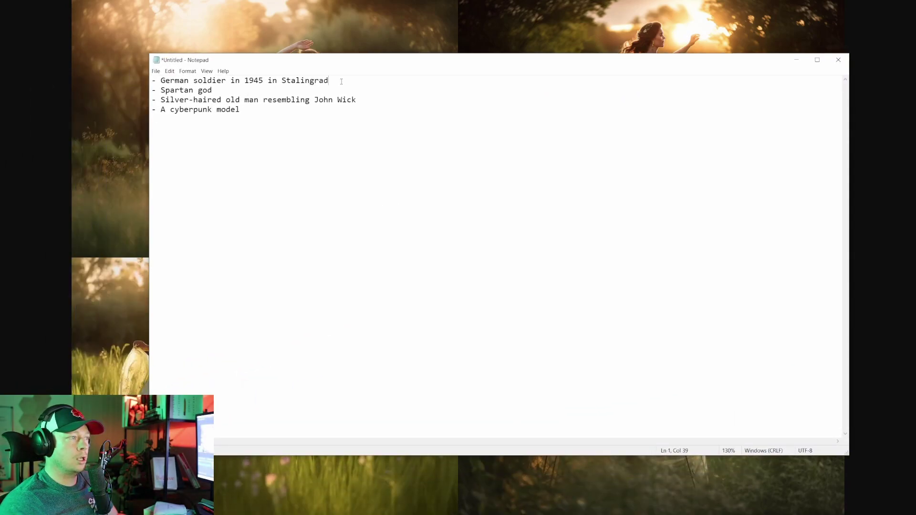
Paste the earlier photographer request into a new ChatGPT message.
{"action": "left_click_drag", "start_coordinate": [342, 81], "coordinate": [161, 81]}
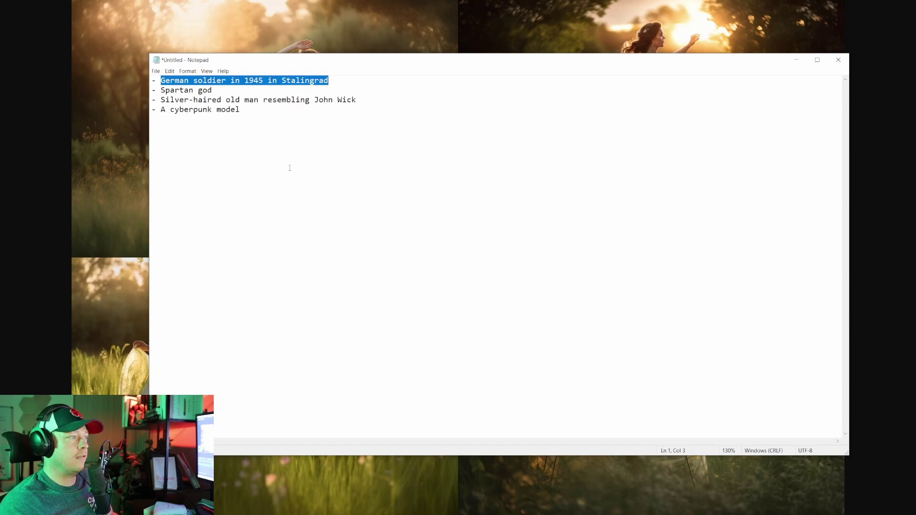
{"action": "key", "text": "alt+Tab"}
{"action": "scroll", "coordinate": [405, 358], "scroll_direction": "down", "scroll_amount": 3}
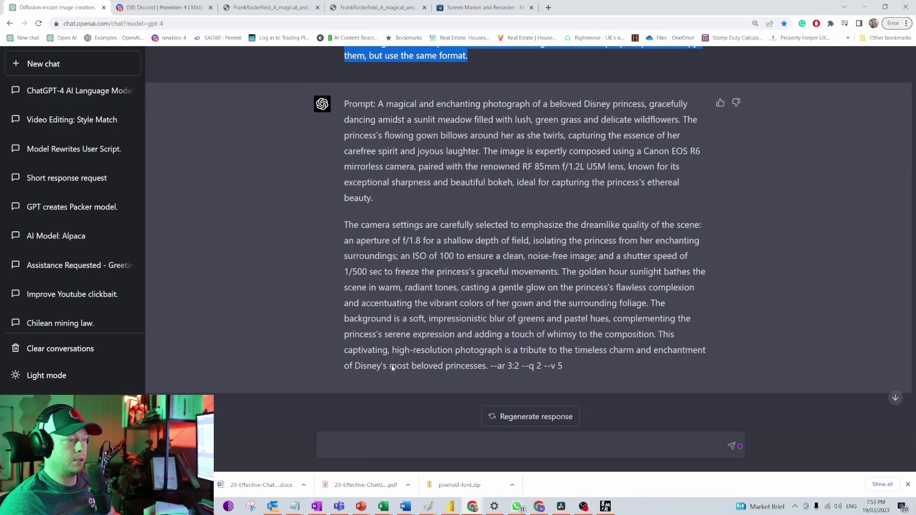
{"action": "scroll", "coordinate": [379, 366], "scroll_direction": "up", "scroll_amount": 3}
{"action": "scroll", "coordinate": [378, 366], "scroll_direction": "down", "scroll_amount": 3}
{"action": "left_click", "coordinate": [361, 448]}
{"action": "type", "text": "Great. Now I want you to ACT as a proffesional photographer, illustrator and animator. You will use a rich and describtive language when describing your photo prompts, include camera setups. The first prompt I want you to create is photo of a Disney princess playing in a field of grass. Take inspiration from the formating from the example prompts, dont copy them, but use the same format."}
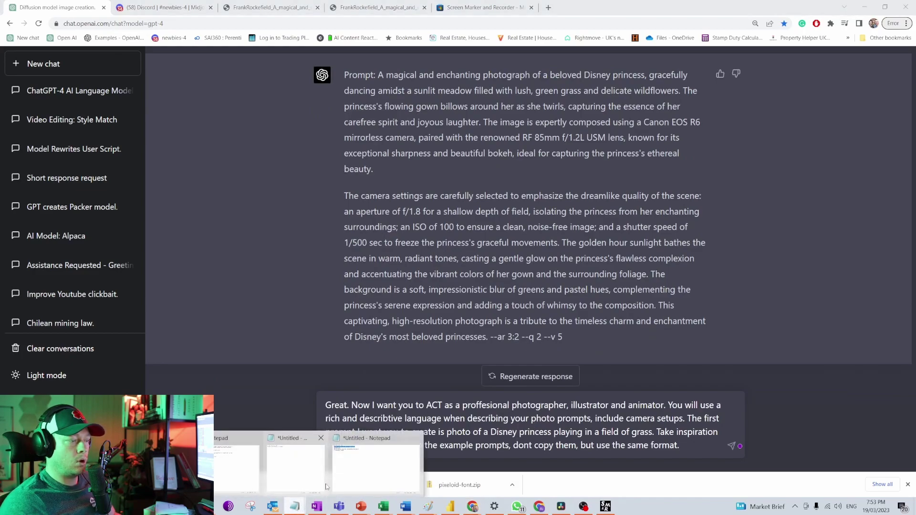
Insert the 'German soldier in 1945 in Stalingrad' subject from Notepad and send the request.
{"action": "left_click", "coordinate": [270, 461]}
{"action": "left_click_drag", "start_coordinate": [334, 81], "coordinate": [161, 80]}
{"action": "key", "text": "ctrl+c"}
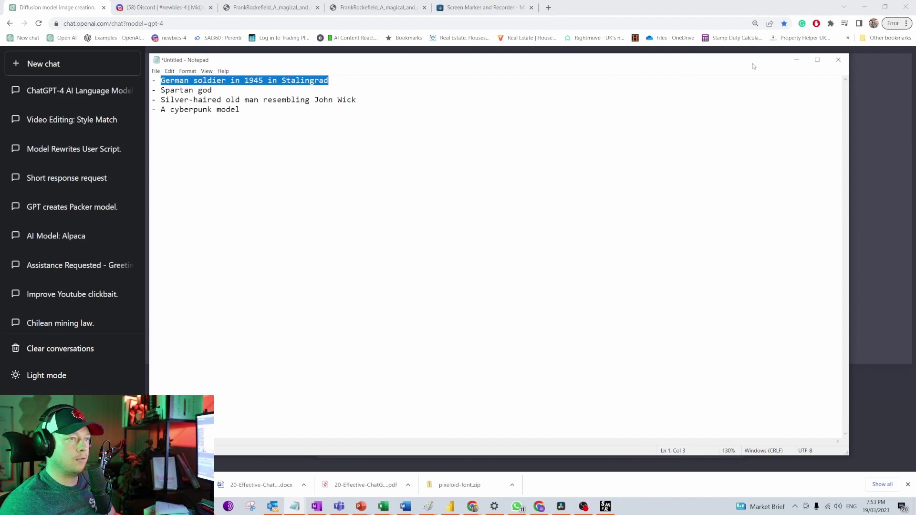
{"action": "left_click", "coordinate": [796, 60]}
{"action": "key", "text": "ctrl+v"}
{"action": "key", "text": "Return"}
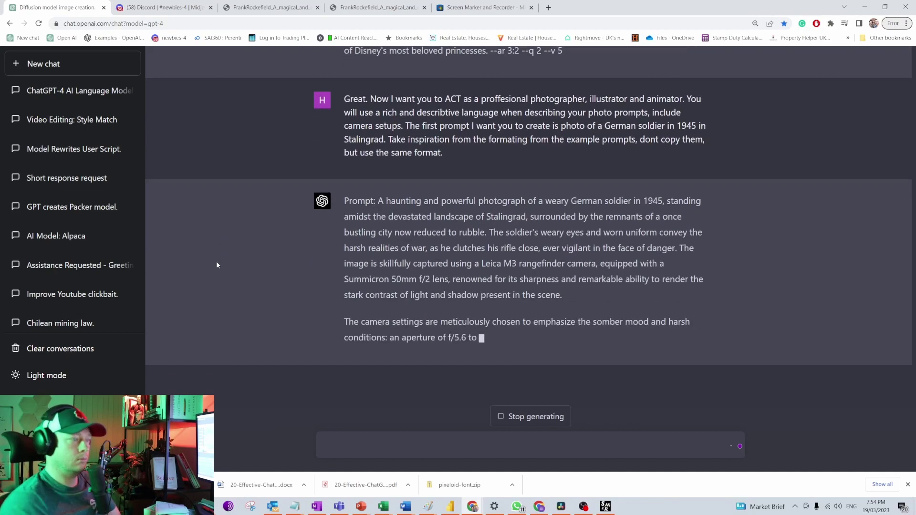
Select GPT-4's finished Stalingrad soldier prompt, ending --ar 3:2 --q 2 --v 5.
{"action": "left_click_drag", "start_coordinate": [378, 108], "coordinate": [523, 331]}
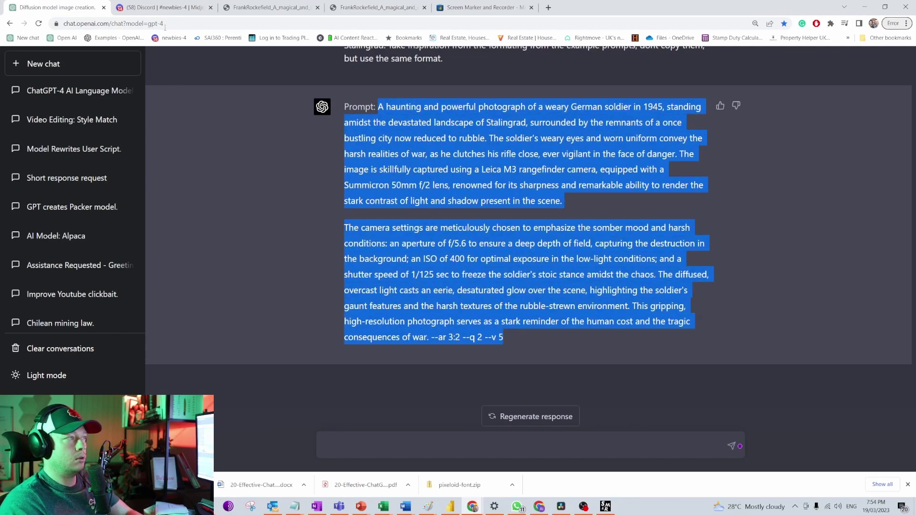
Submit the soldier prompt to Midjourney in full-screen Discord and scroll up to its job.
{"action": "left_click", "coordinate": [165, 8]}
{"action": "key", "text": "F11"}
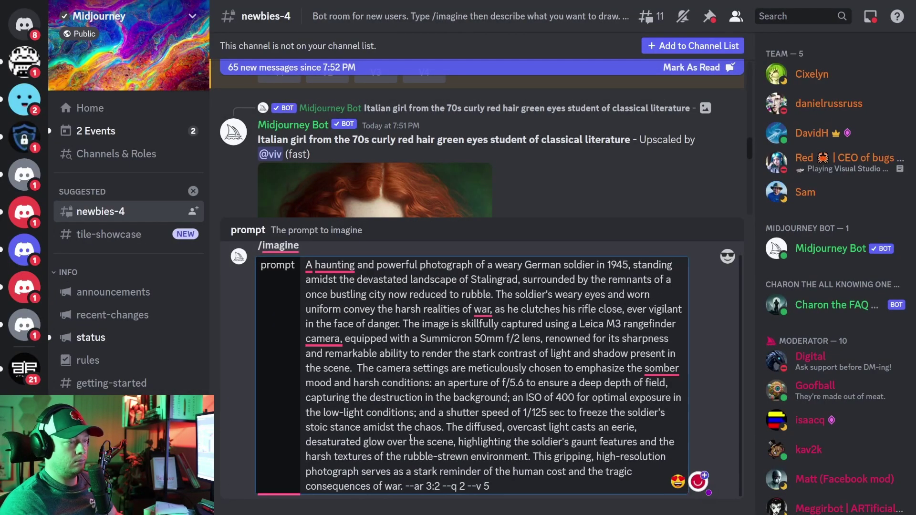
{"action": "key", "text": "Return"}
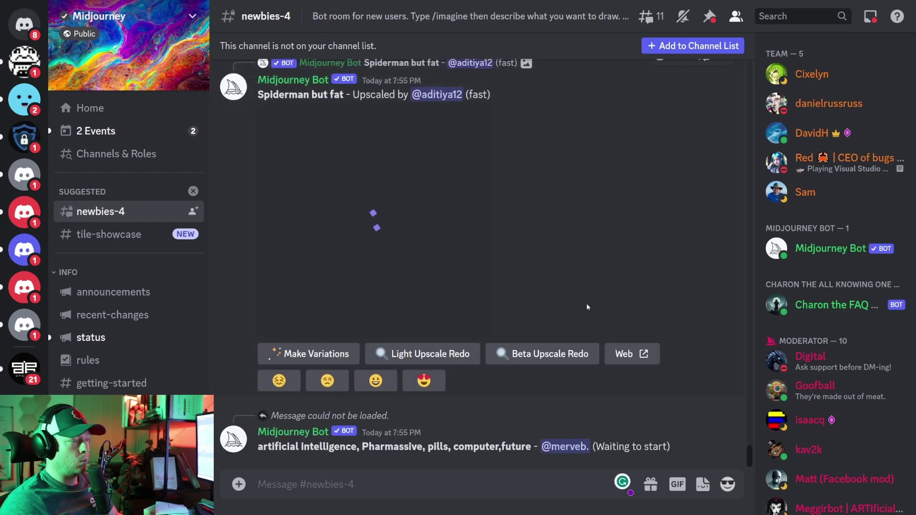
{"action": "scroll", "coordinate": [582, 355], "scroll_direction": "up", "scroll_amount": 8}
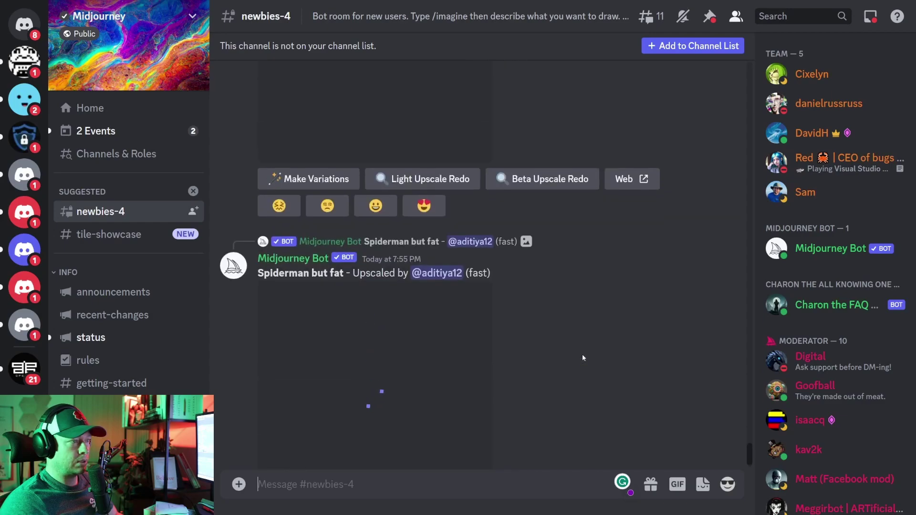
{"action": "scroll", "coordinate": [579, 353], "scroll_direction": "up", "scroll_amount": 15}
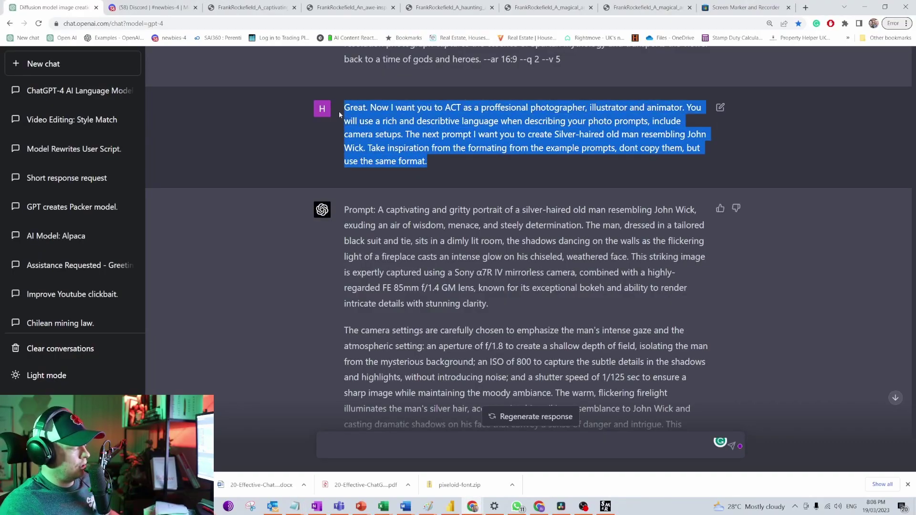
Resend the earlier photographer request with 'A cyberpunk model' as subject and select the reply.
{"action": "scroll", "coordinate": [299, 330], "scroll_direction": "down", "scroll_amount": 3}
{"action": "type", "text": "Great. Now I want you to ACT as a proffesional photographer, illustrator and animator. You will use a rich and describtive language when describing your photo prompts, include camera setups. The next prompt I want you to create Silver-haired old man resembling John Wick. Take inspiration from the formating from the example prompts, dont copy them, but use the same format."}
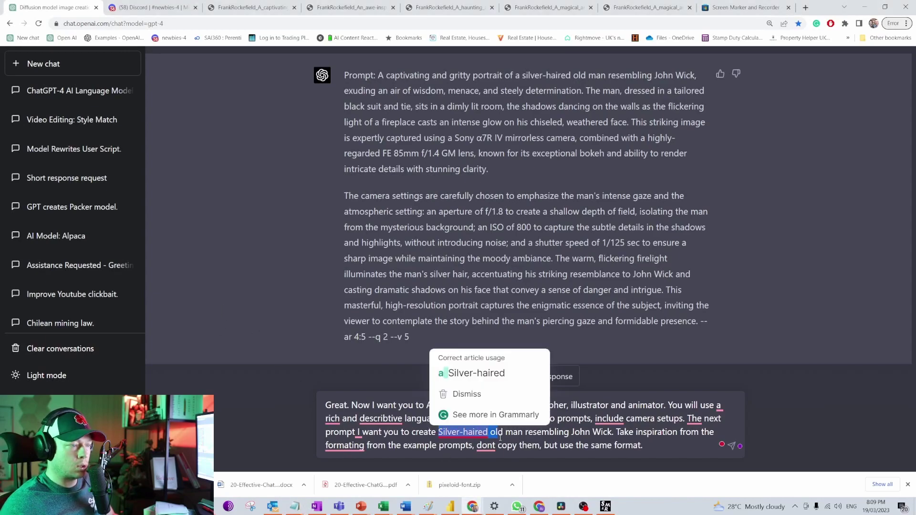
{"action": "left_click_drag", "start_coordinate": [437, 434], "coordinate": [612, 433]}
{"action": "type", "text": "A cyberpunk model"}
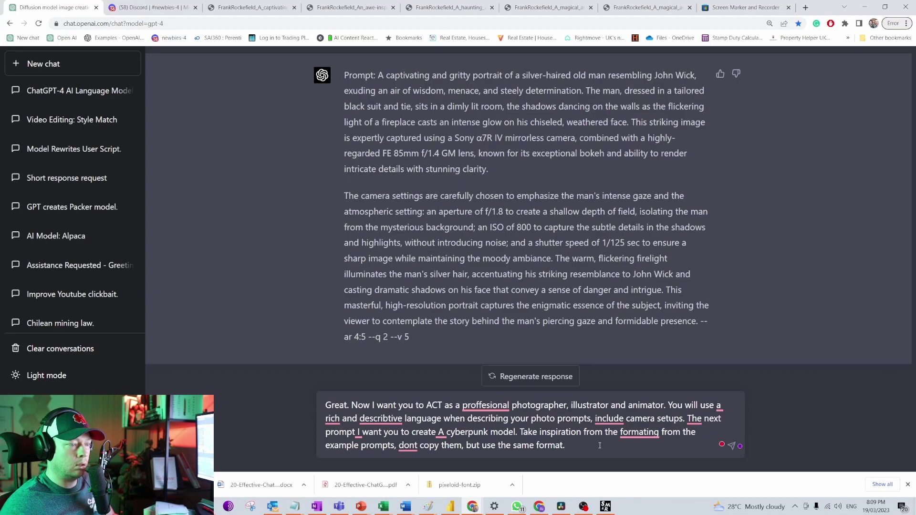
{"action": "key", "text": "Return"}
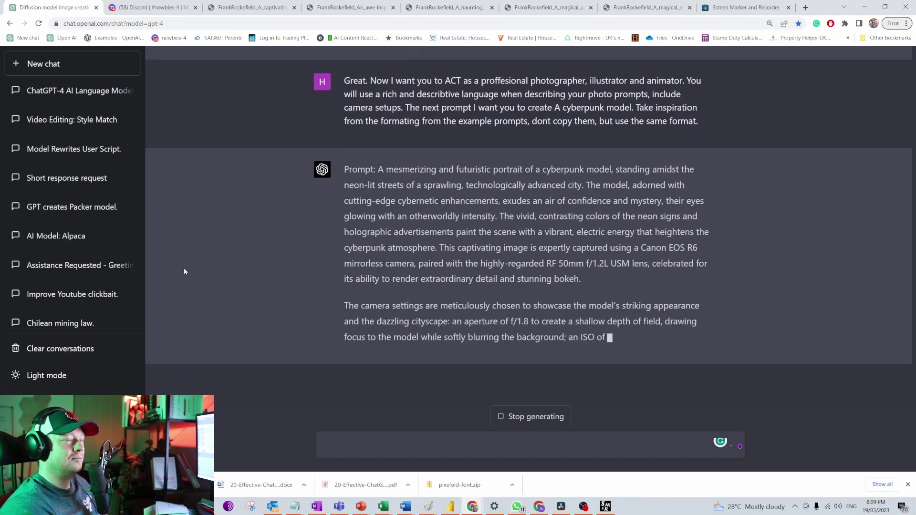
{"action": "left_click_drag", "start_coordinate": [468, 382], "coordinate": [379, 105]}
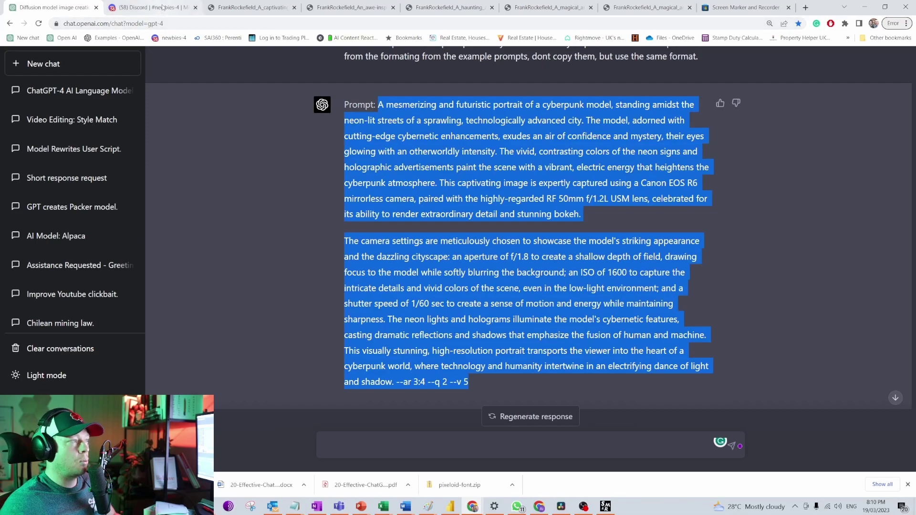
Go to the Midjourney Discord channel and dismiss the enlarged image preview.
{"action": "left_click", "coordinate": [163, 7]}
{"action": "left_click", "coordinate": [258, 275]}
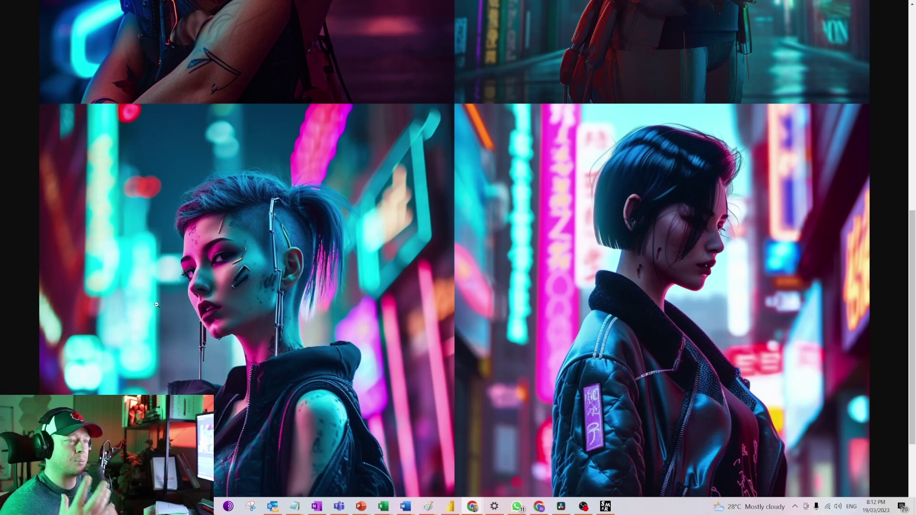
Fit the full 2x2 grid of neon-lit cyberpunk portraits on screen to review it.
{"action": "scroll", "coordinate": [404, 66], "scroll_direction": "up", "scroll_amount": 10}
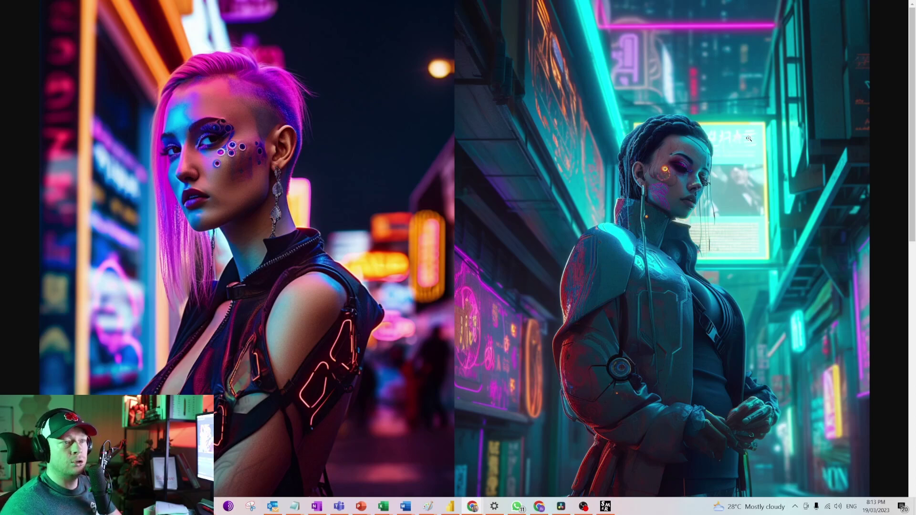
{"action": "left_click", "coordinate": [629, 176]}
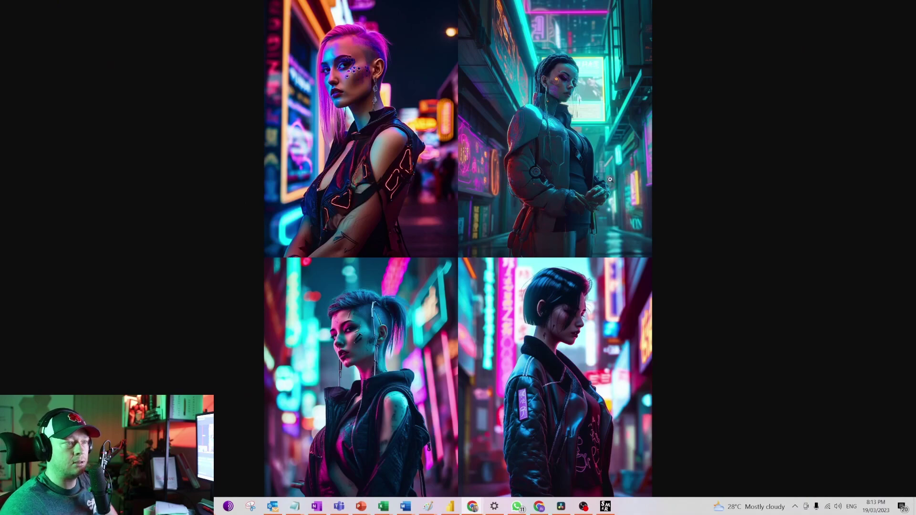
{"action": "key", "text": "ctrl+w"}
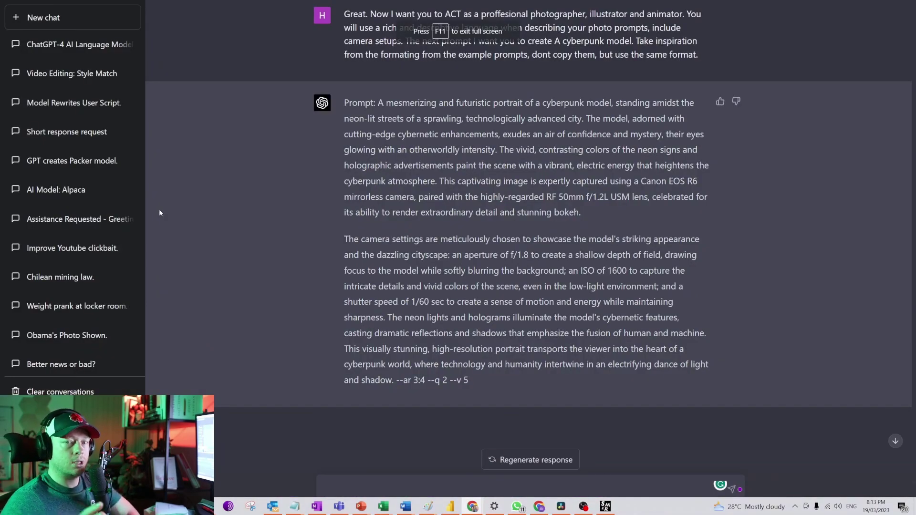